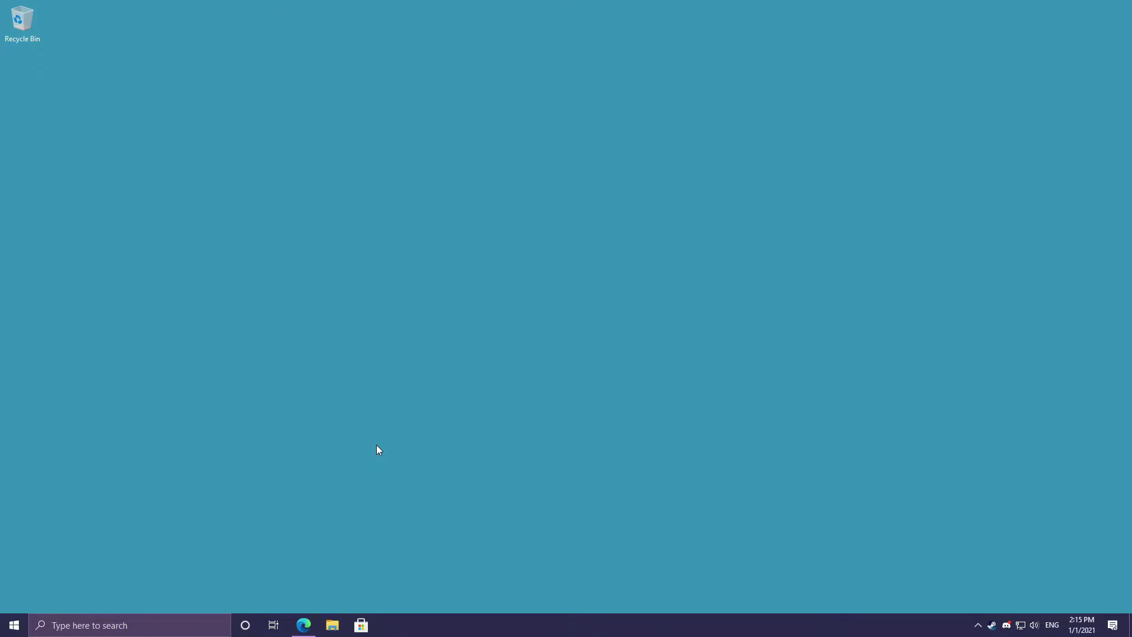
# Restore Edge and go to the python.org Downloads page offering Python 3.9.1 for Windows.
pyautogui.click(309, 632)
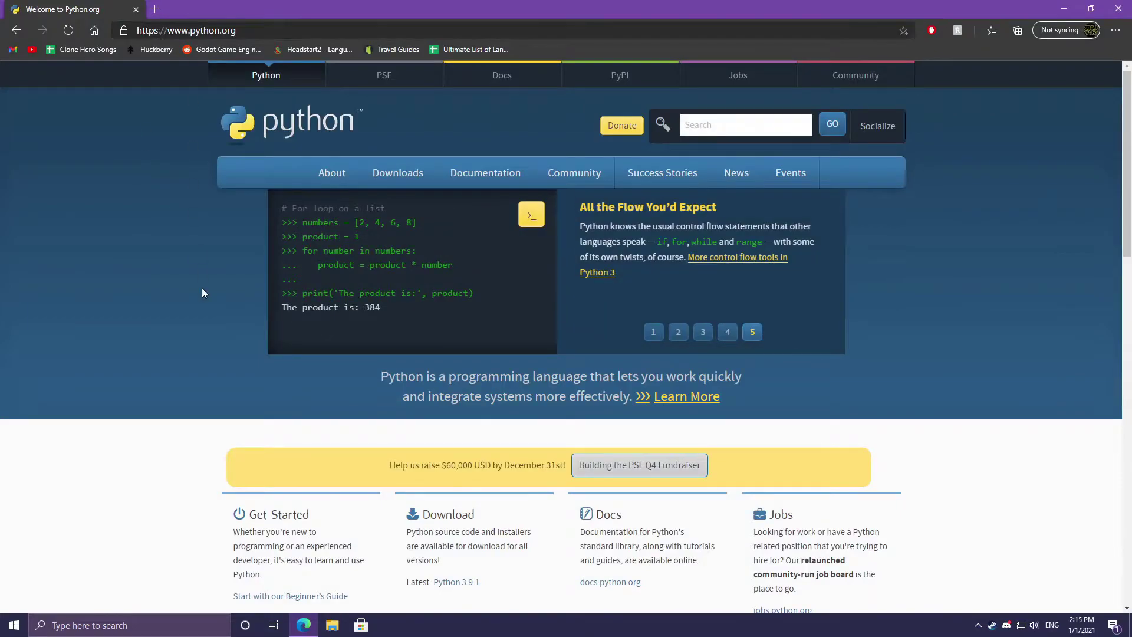
pyautogui.click(398, 172)
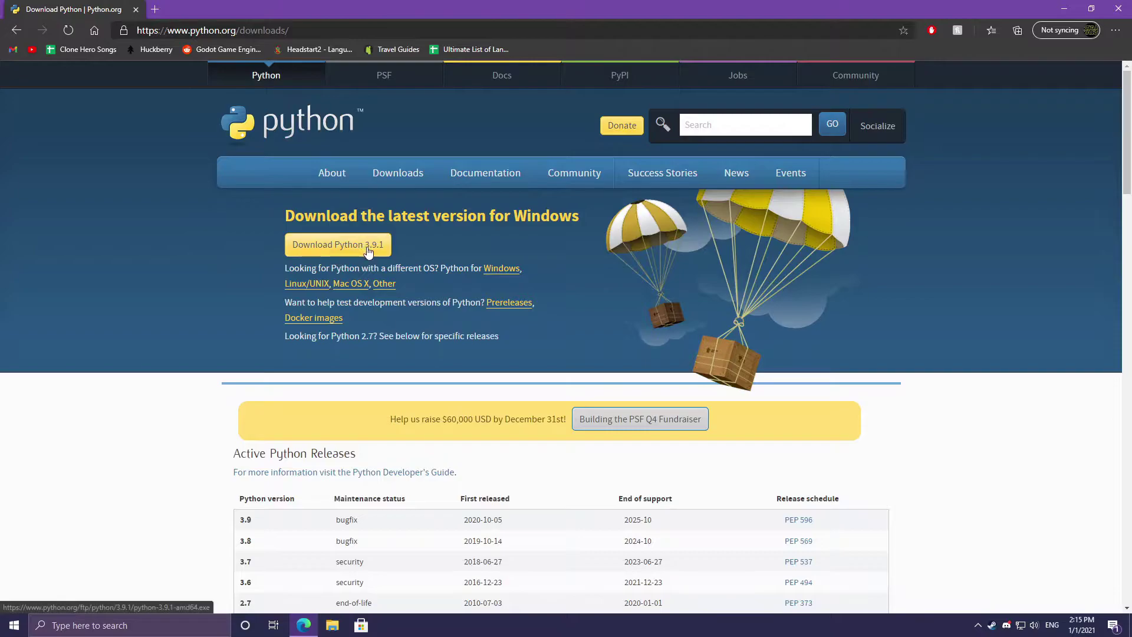
# Download the Python 3.9.1 Windows installer and launch python-3.9.1-amd64.exe.
pyautogui.click(345, 249)
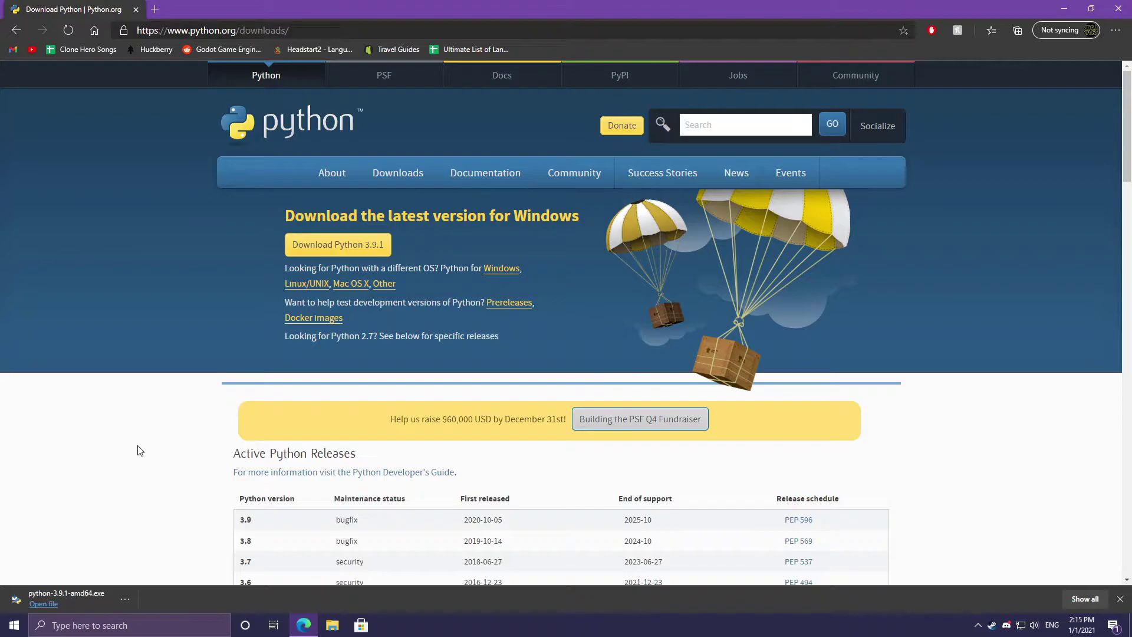
pyautogui.click(87, 600)
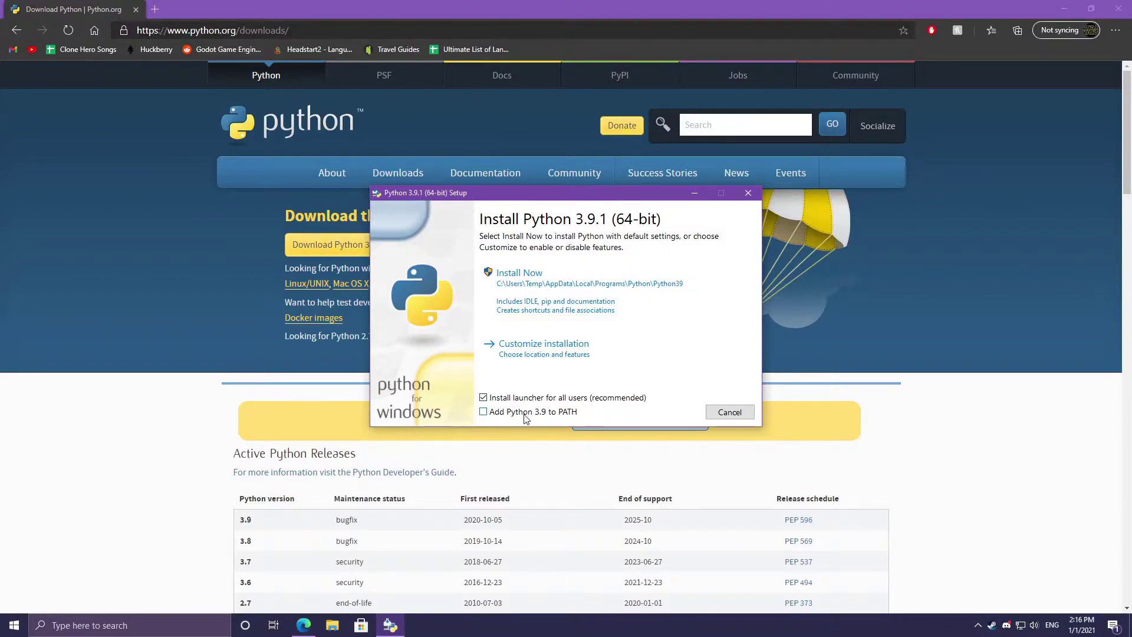
# Enable 'Add Python 3.9 to PATH' and choose Customize installation.
pyautogui.click(483, 412)
pyautogui.click(554, 355)
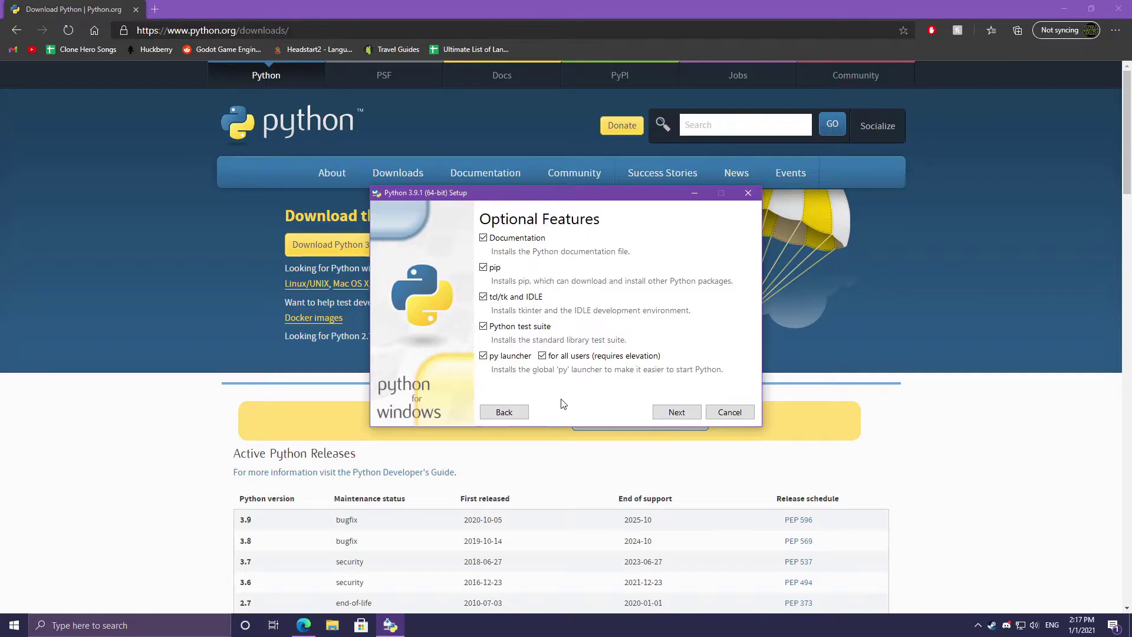
# Keep the default optional features and advanced options, install Python 3.9.1, and close the installer.
pyautogui.click(676, 413)
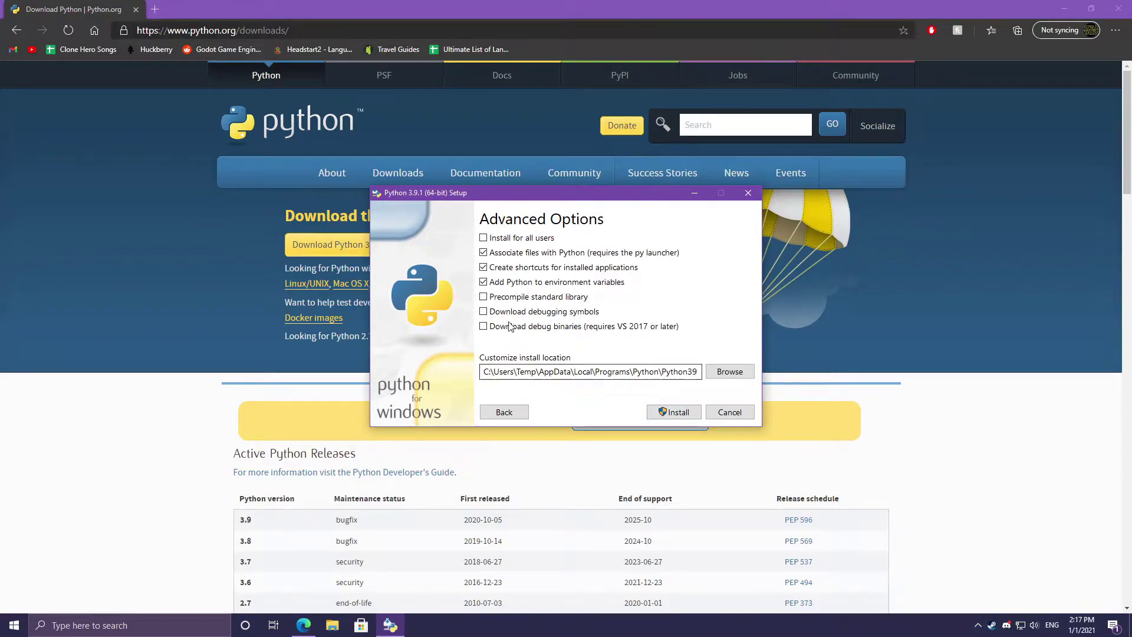
pyautogui.click(678, 413)
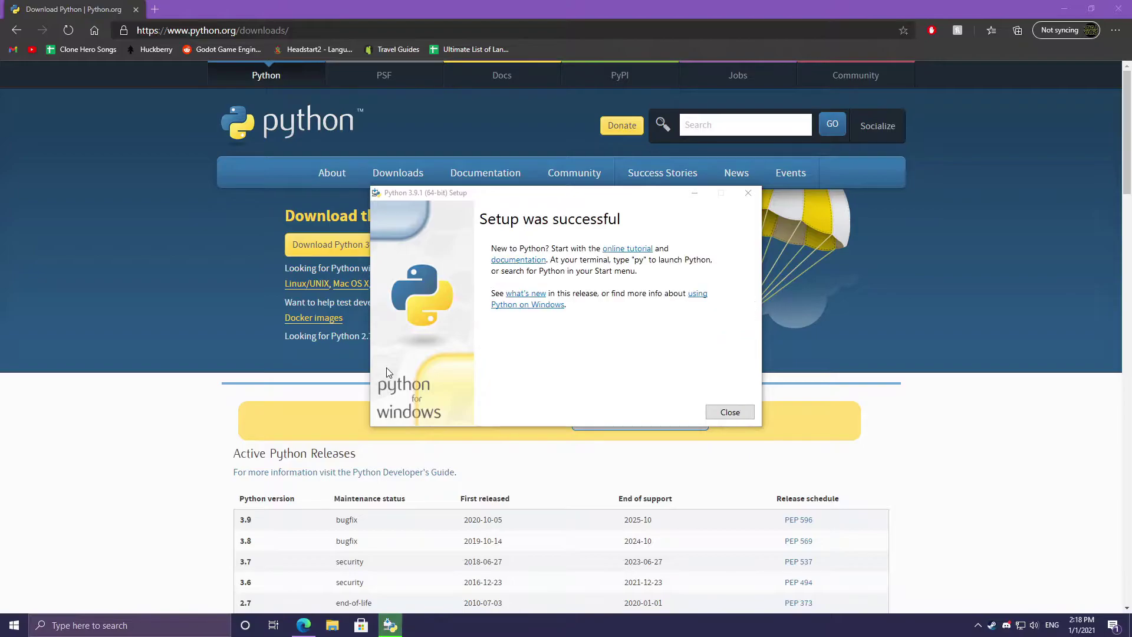
pyautogui.click(731, 413)
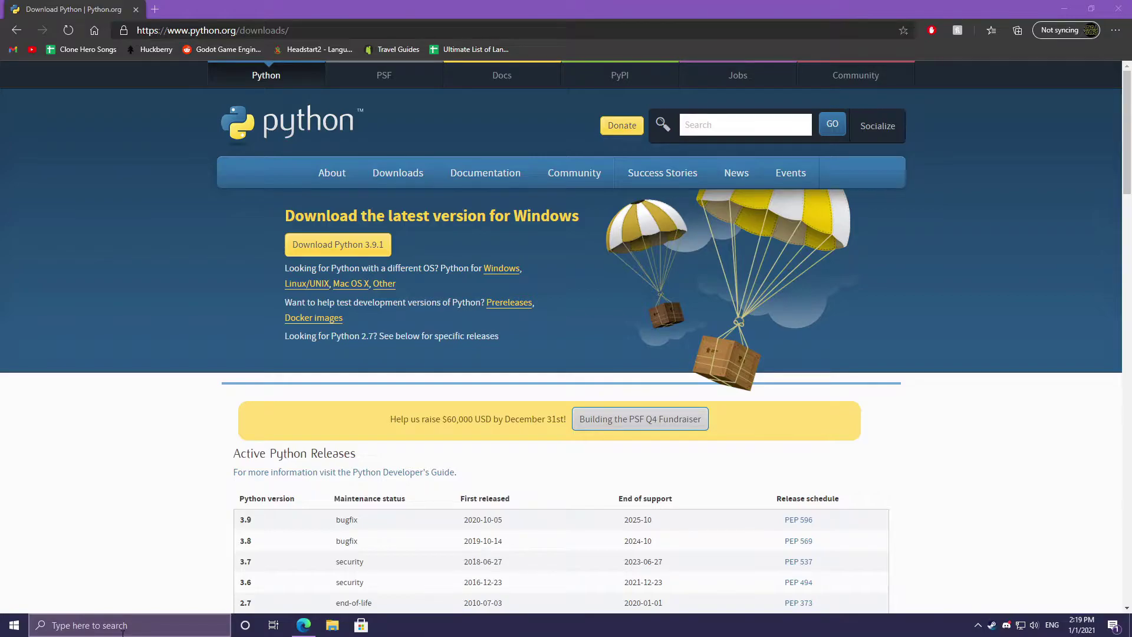
# In Command Prompt, run python to confirm Python 3.9.1 starts, then exit with quit().
pyautogui.click(122, 627)
pyautogui.write('command pr')
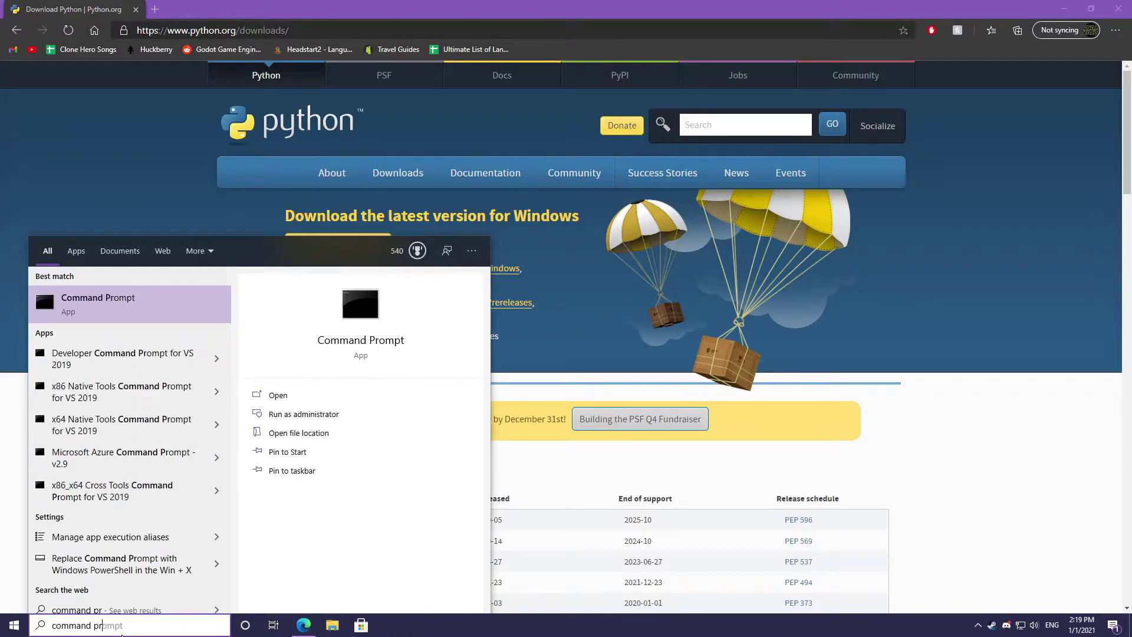
pyautogui.click(96, 310)
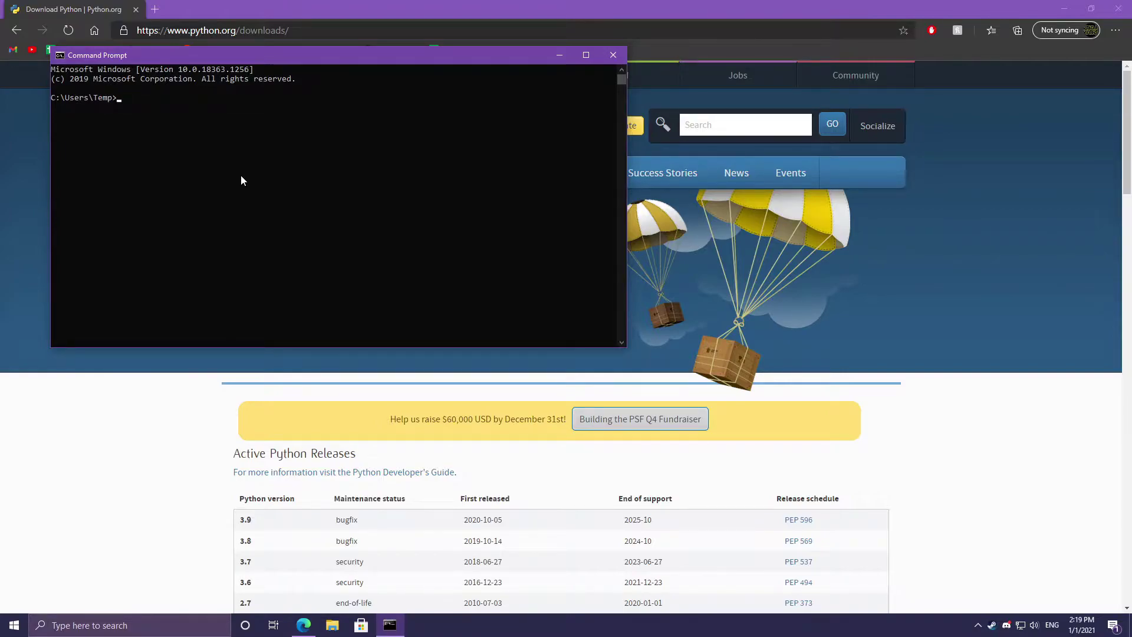
pyautogui.write('python')
pyautogui.press('Return')
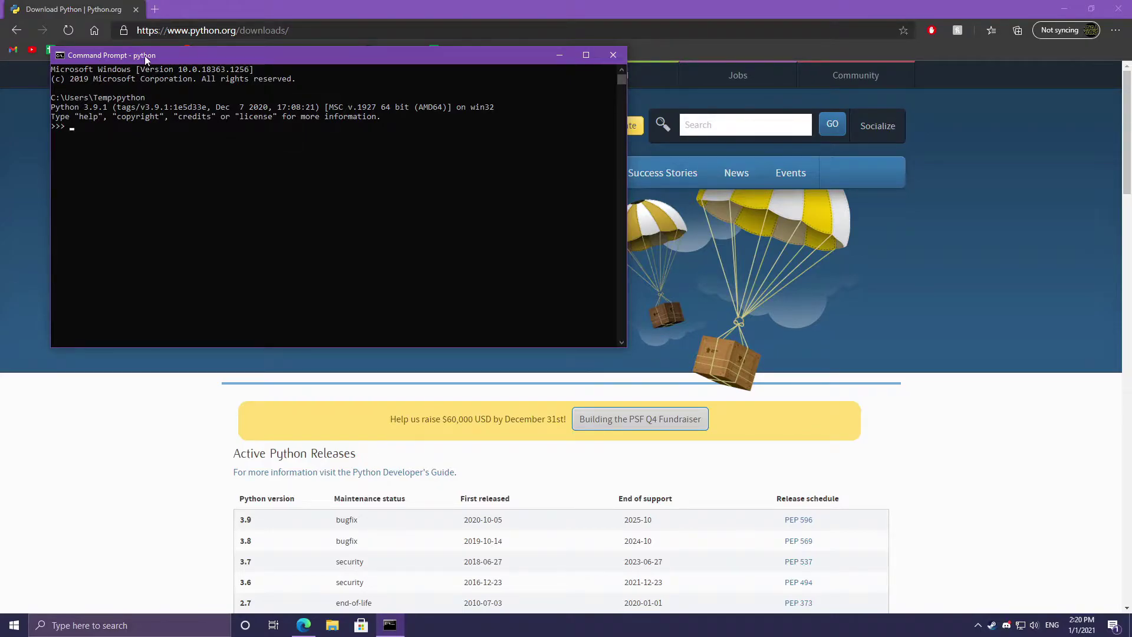
pyautogui.moveTo(145, 57); pyautogui.dragTo(307, 117)
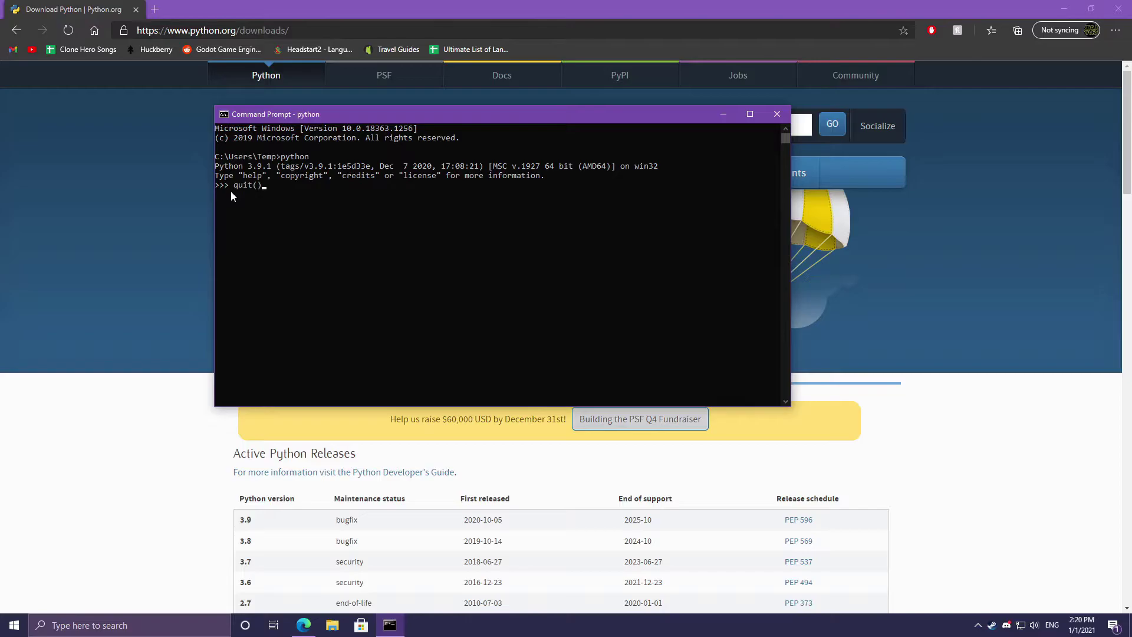
pyautogui.press('Return')
pyautogui.write('python3')
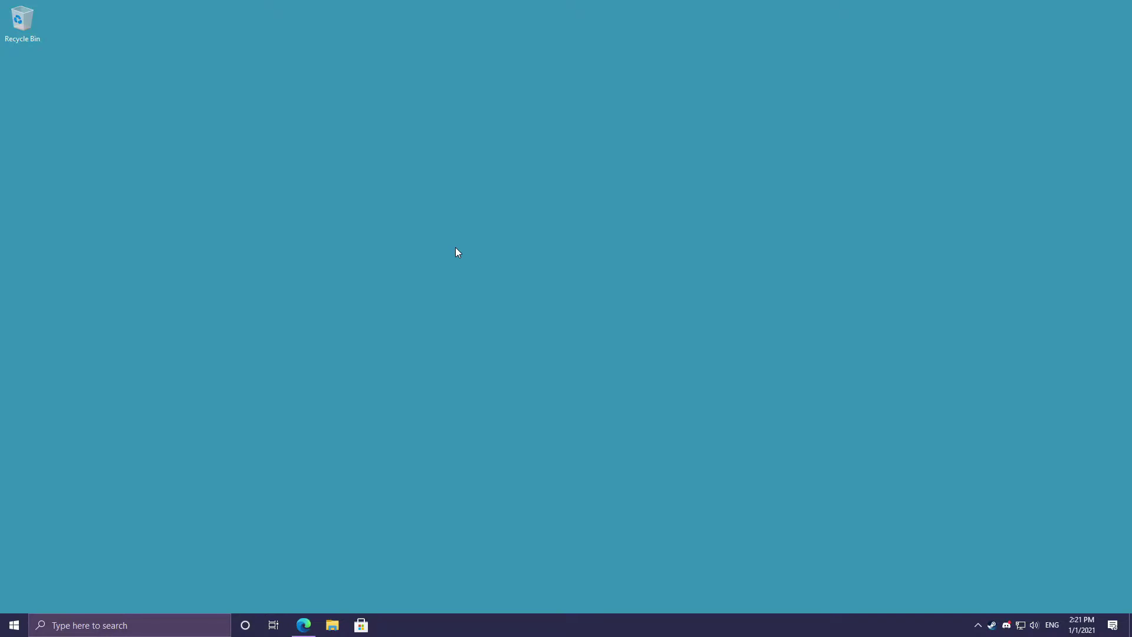
# Launch IDLE (Python 3.9 64-bit) from search and center the IDLE Shell 3.9.1 window.
pyautogui.click(149, 625)
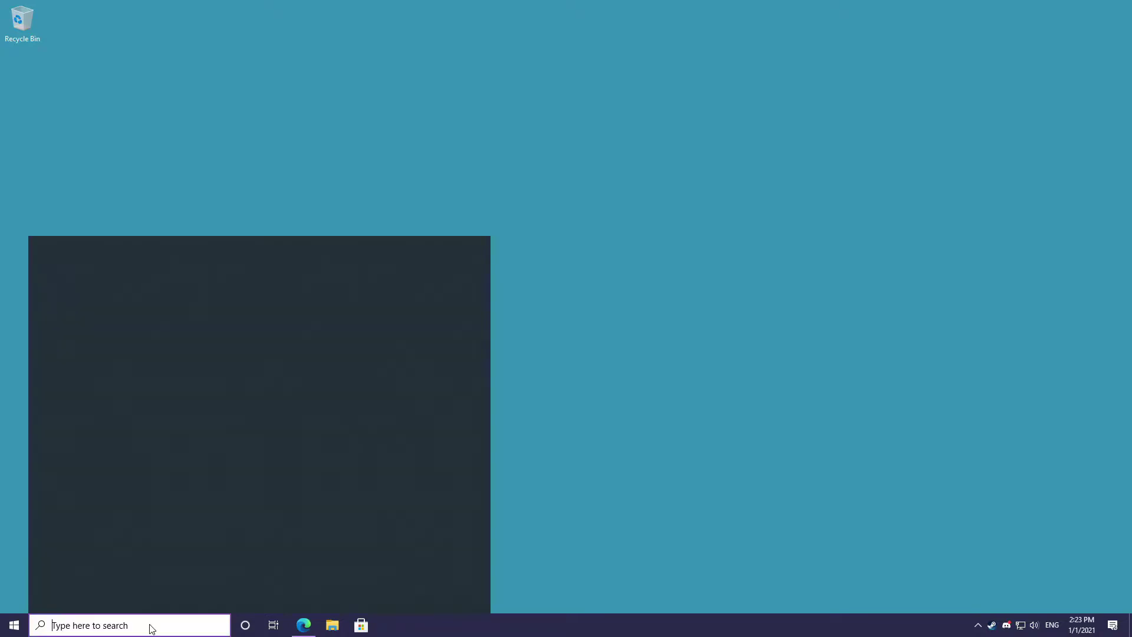
pyautogui.write('idle')
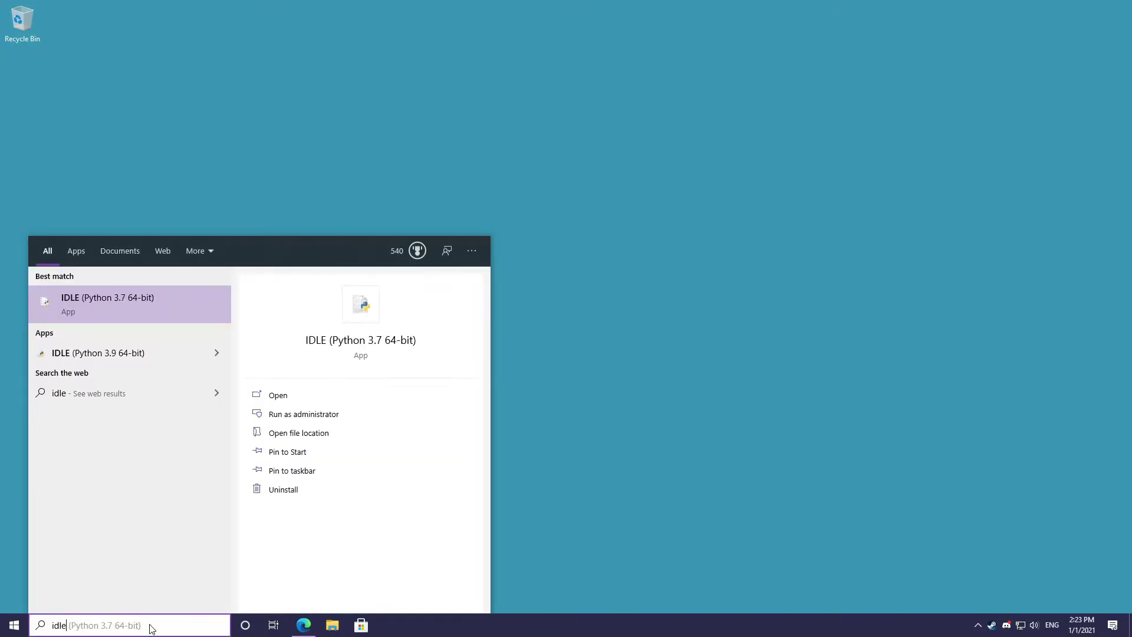
pyautogui.click(125, 352)
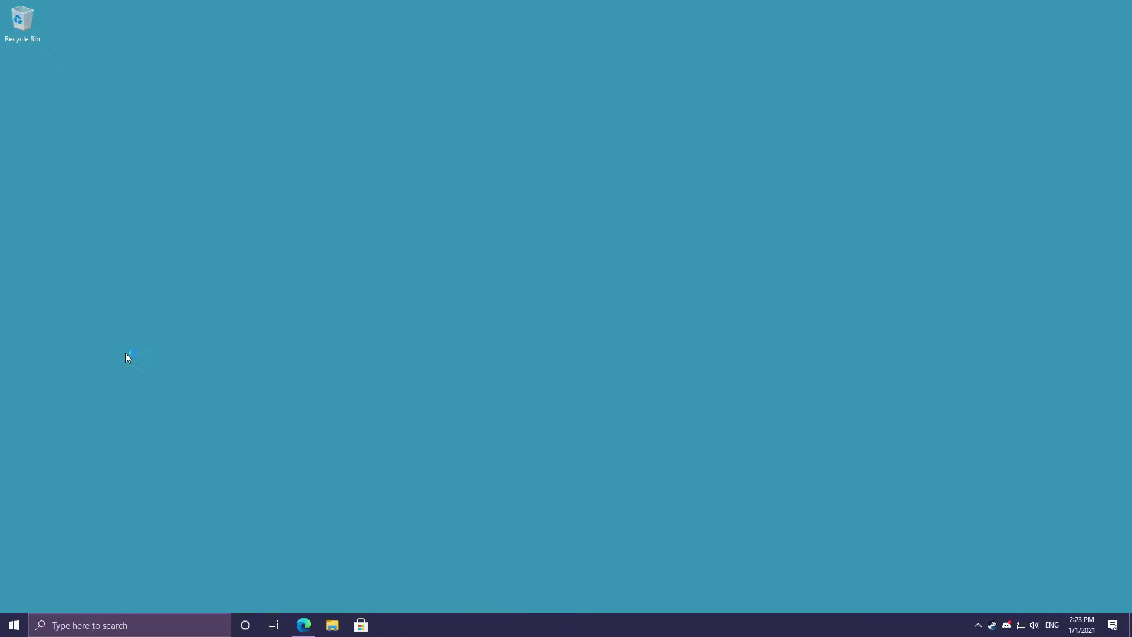
pyautogui.moveTo(284, 149); pyautogui.dragTo(442, 142)
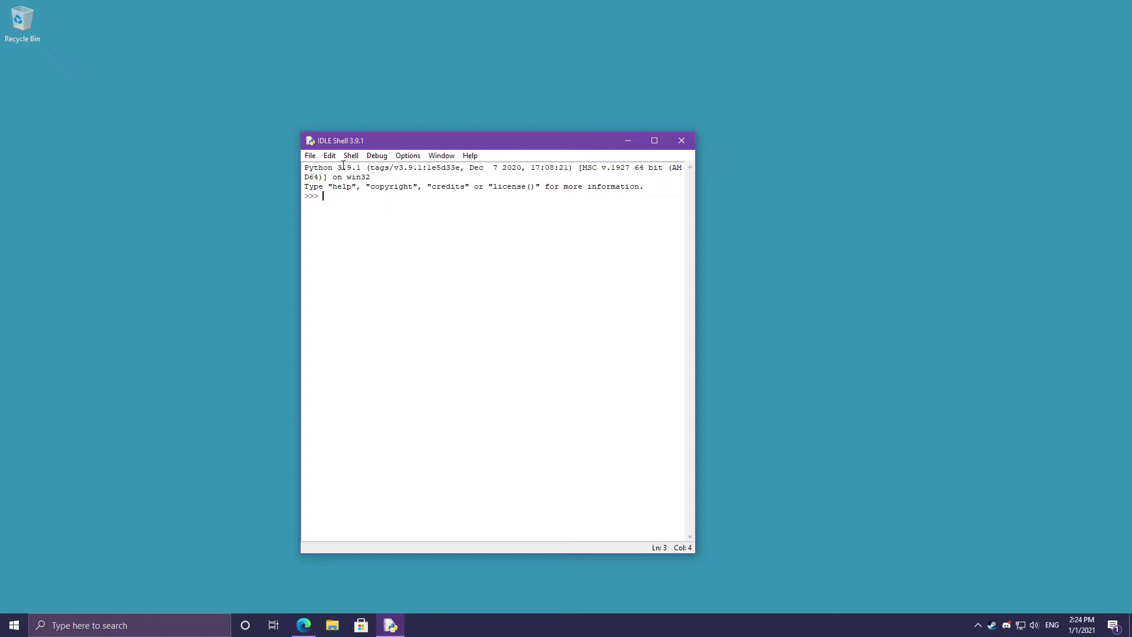
# Create a new untitled script from the IDLE shell's File menu.
pyautogui.click(310, 157)
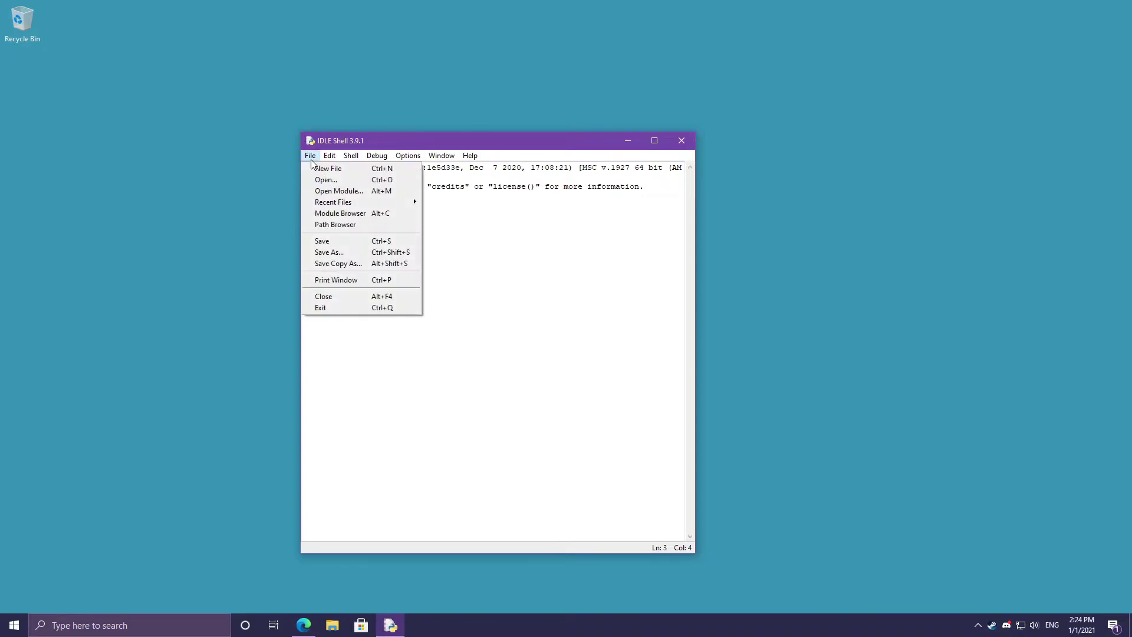
pyautogui.click(354, 169)
pyautogui.moveTo(286, 40); pyautogui.dragTo(541, 134)
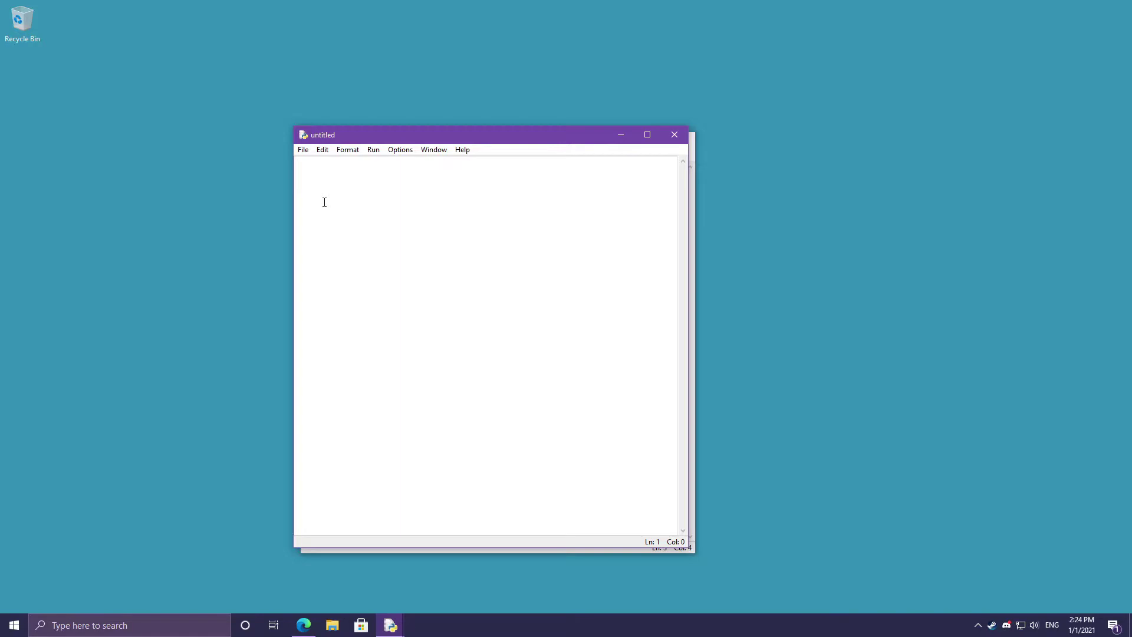
pyautogui.click(322, 151)
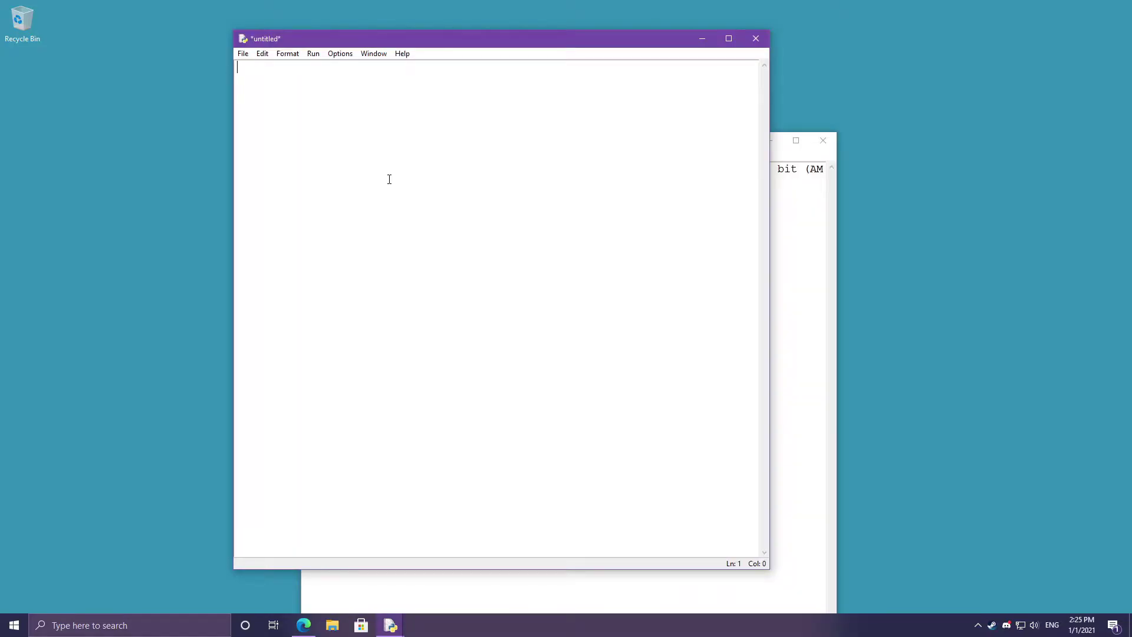
# Save the new script as hello.py on the Desktop.
pyautogui.hotkey('ctrl', 's')
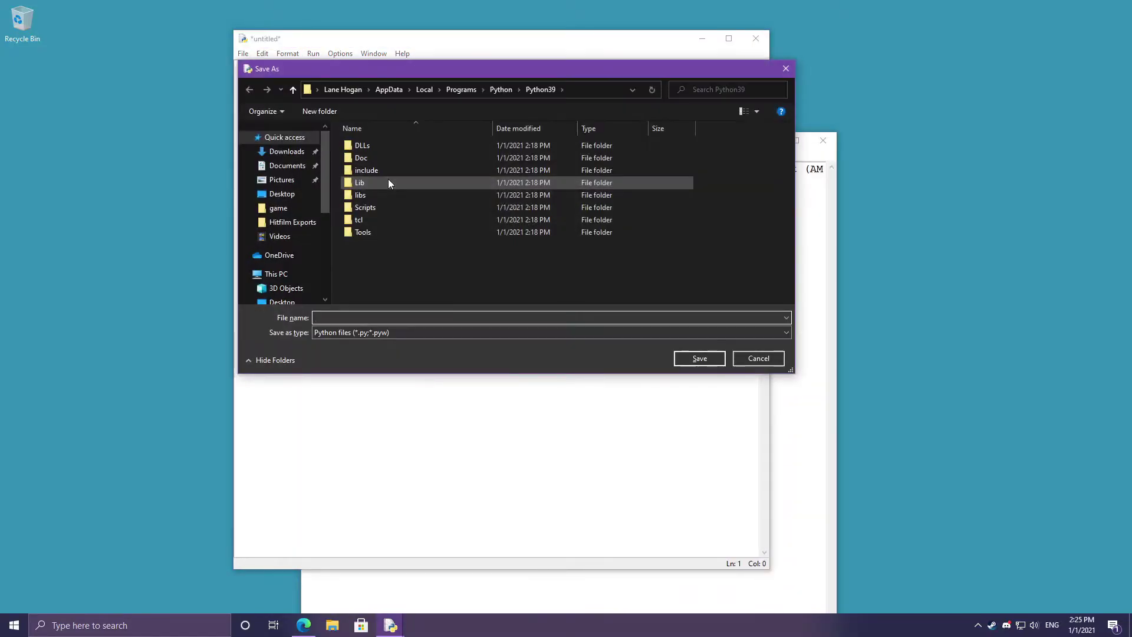
pyautogui.write('hello')
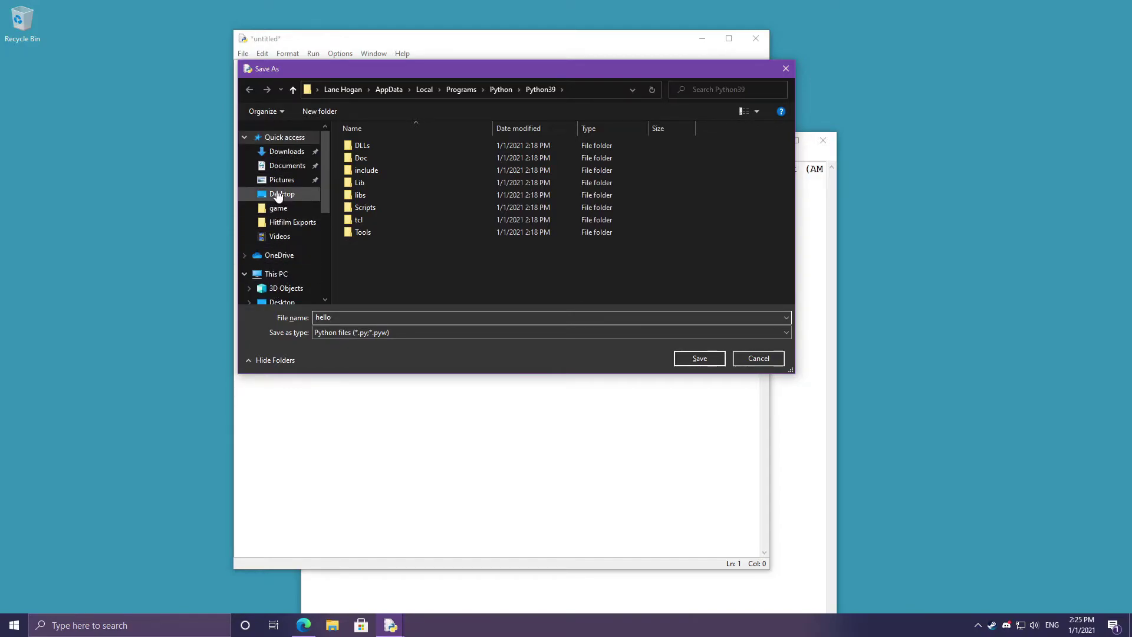
pyautogui.click(281, 194)
pyautogui.click(342, 314)
pyautogui.click(518, 322)
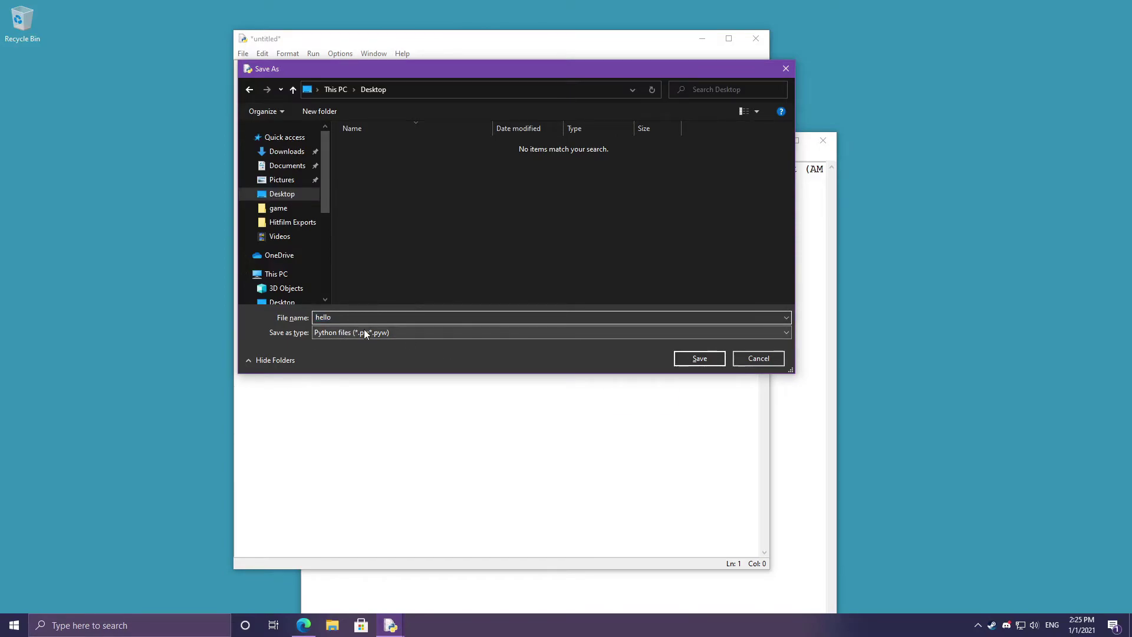
pyautogui.click(689, 360)
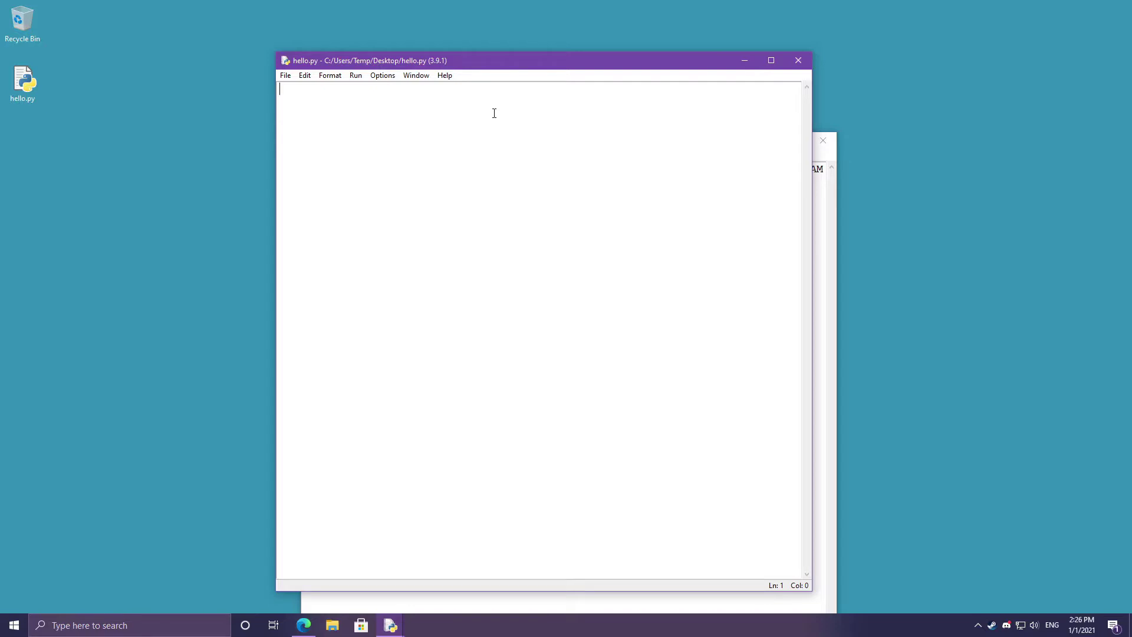
# Write print("Hello world") as the only line of hello.py and save it.
pyautogui.write('print()')
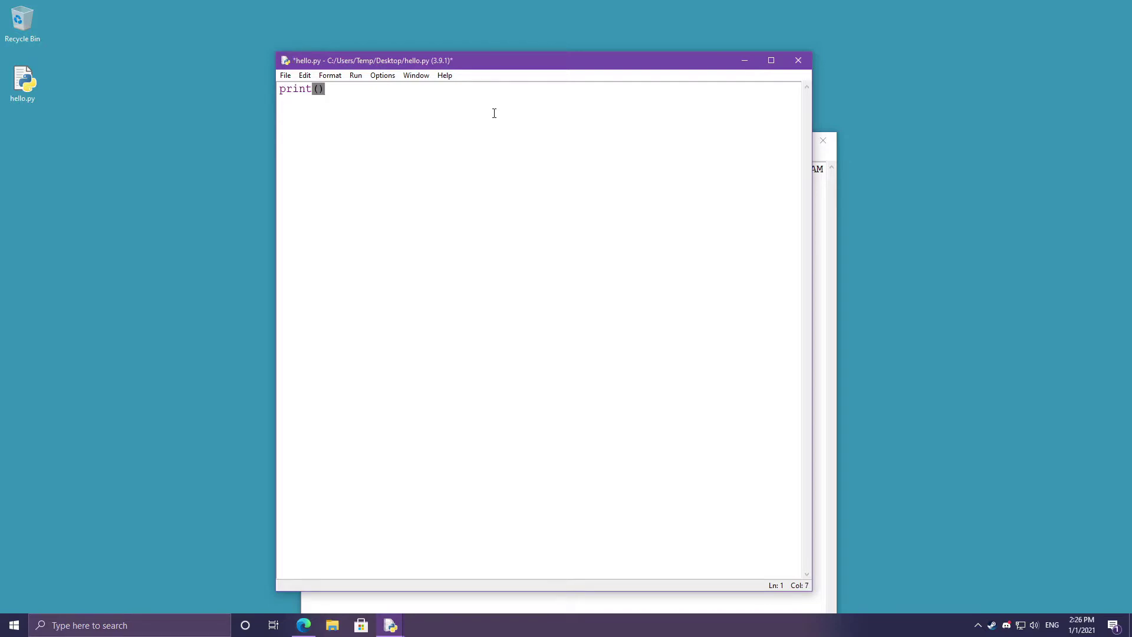
pyautogui.press('Left')
pyautogui.write('""')
pyautogui.write('Hello world')
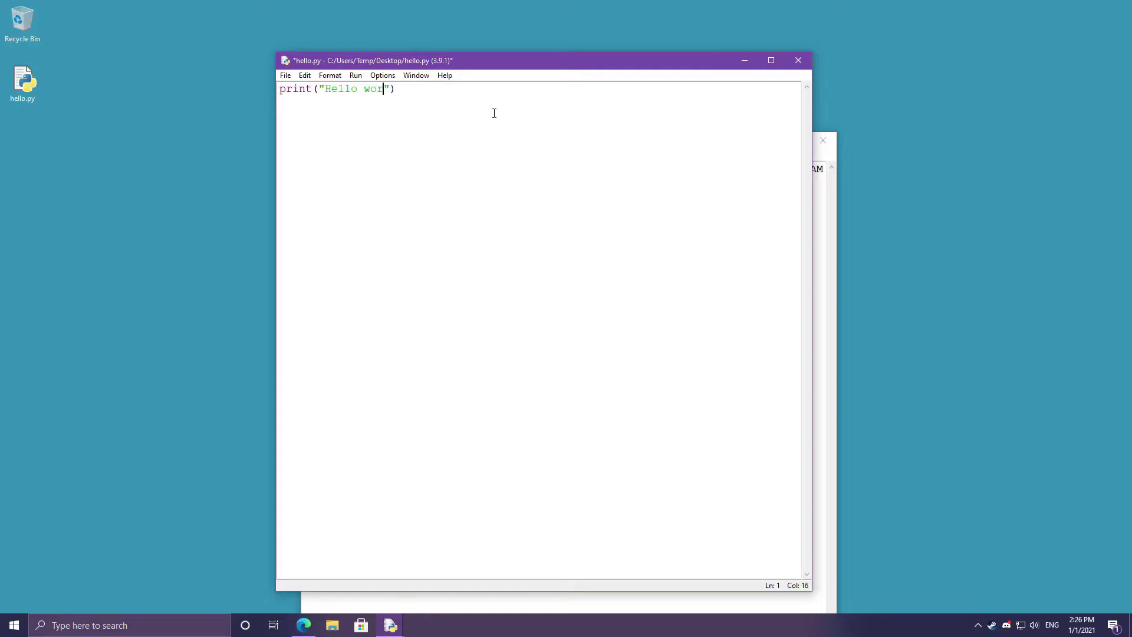
pyautogui.hotkey('ctrl', 's')
pyautogui.press('Right')
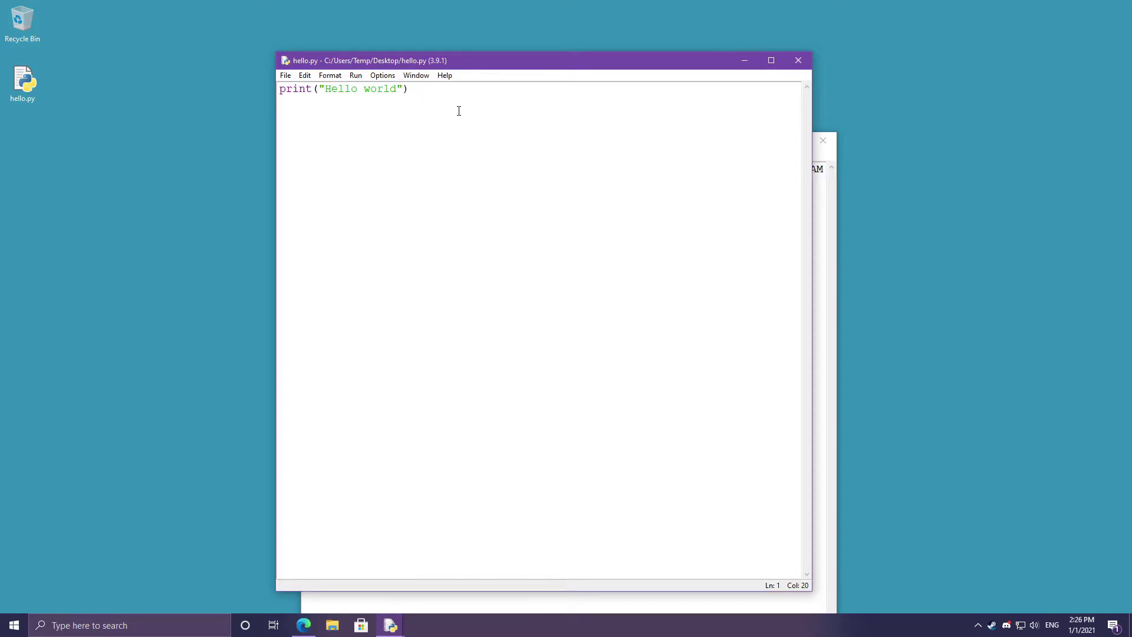
# Run hello.py with Run Module so the IDLE shell prints Hello world.
pyautogui.moveTo(334, 60); pyautogui.dragTo(371, 54)
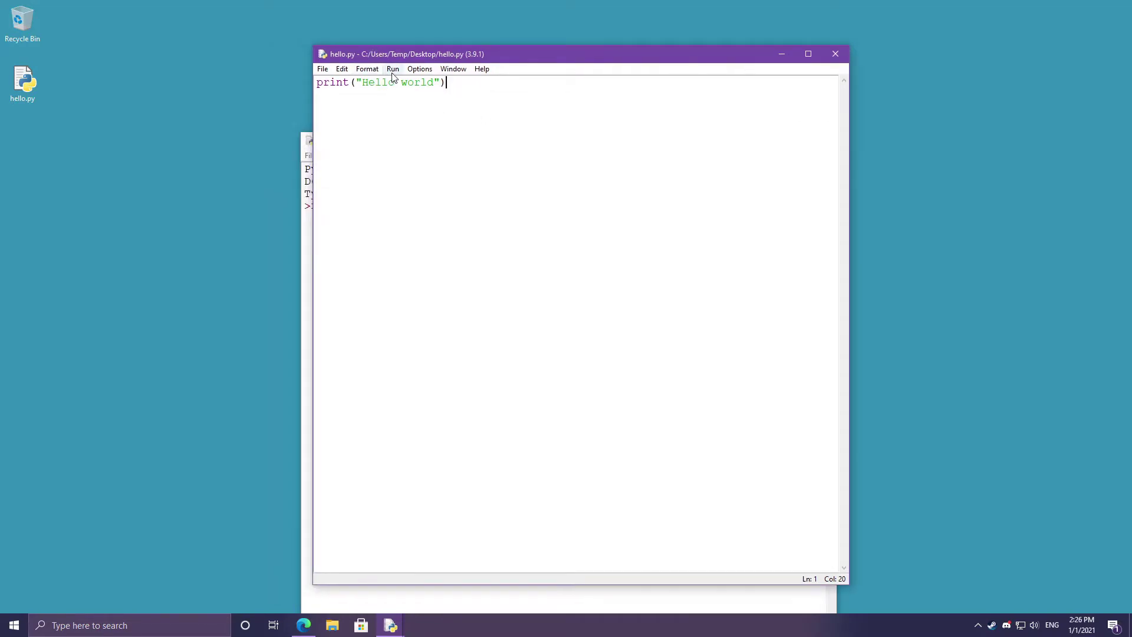
pyautogui.click(392, 70)
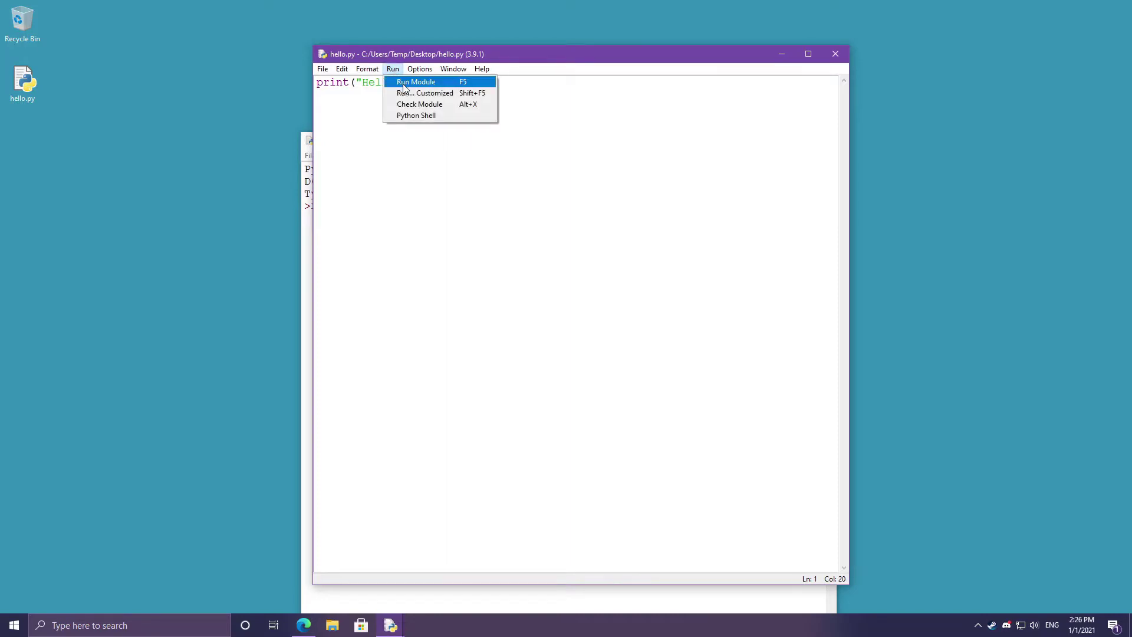
pyautogui.click(463, 85)
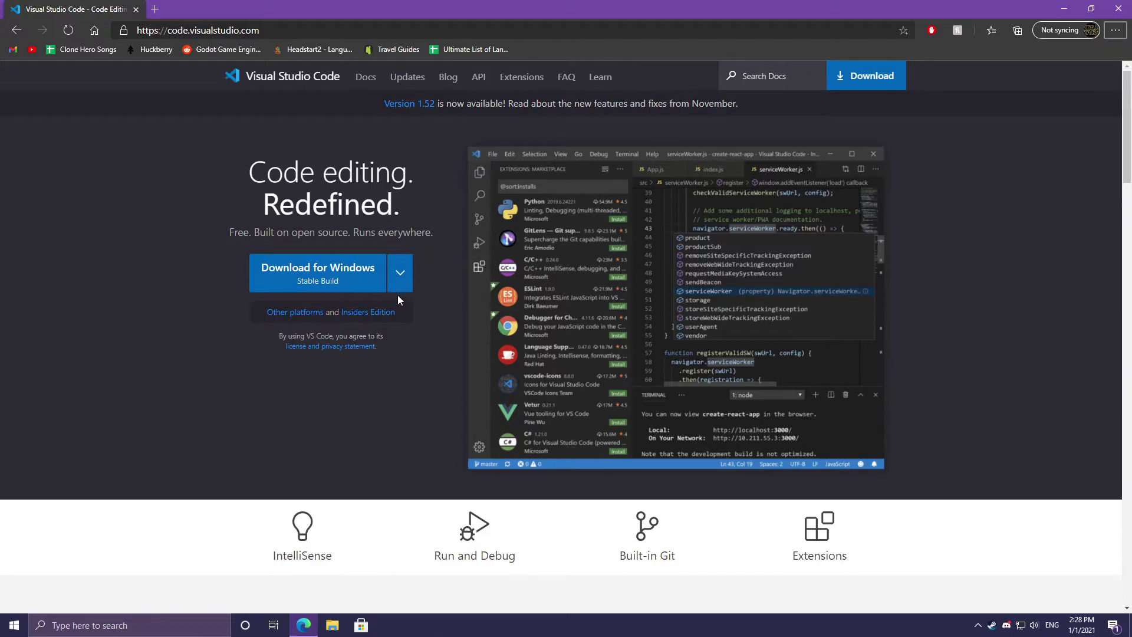
# Download the stable Windows VS Code installer, VSCodeUserSetup-x64-1.52.1.exe.
pyautogui.click(400, 274)
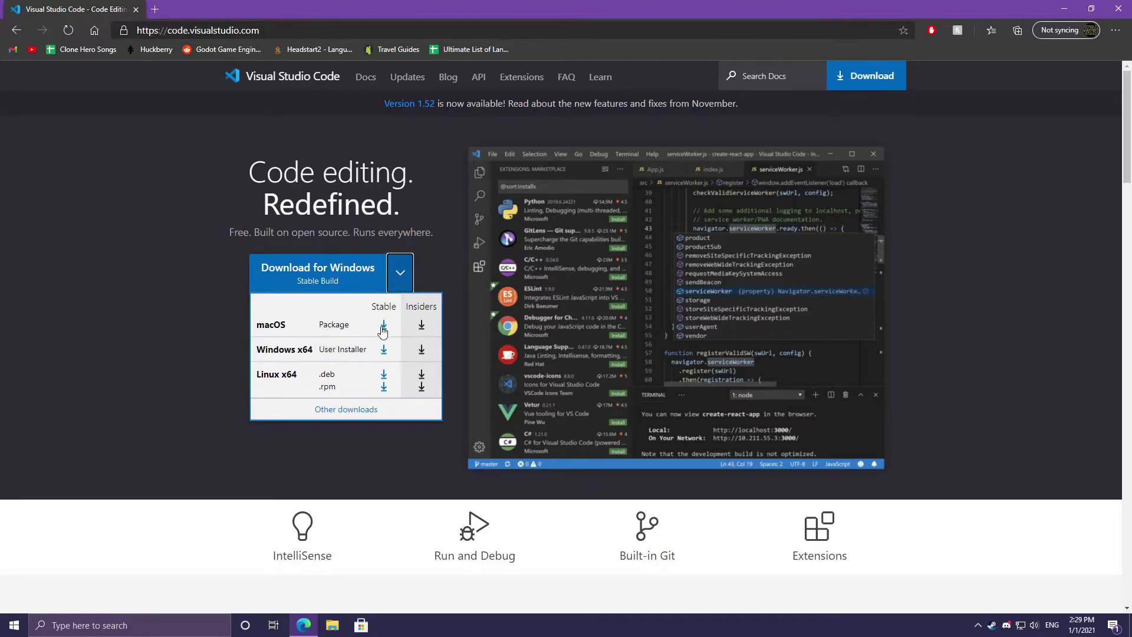
pyautogui.click(118, 305)
pyautogui.click(291, 278)
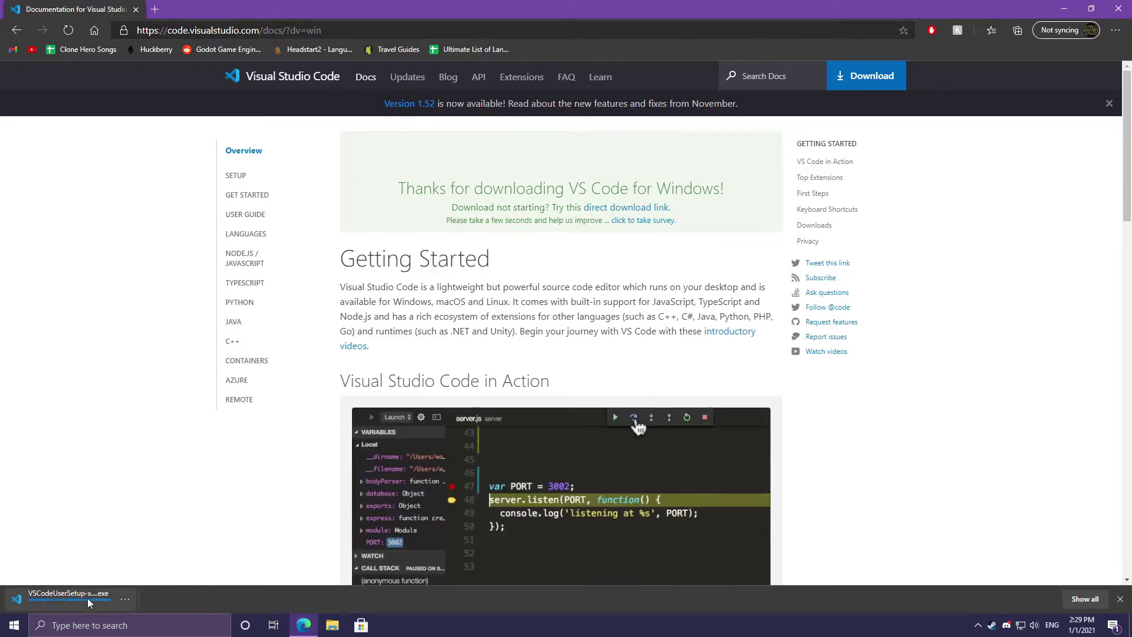
# Launch the VS Code installer, accept the license, and keep the default install and Start Menu folders.
pyautogui.click(60, 598)
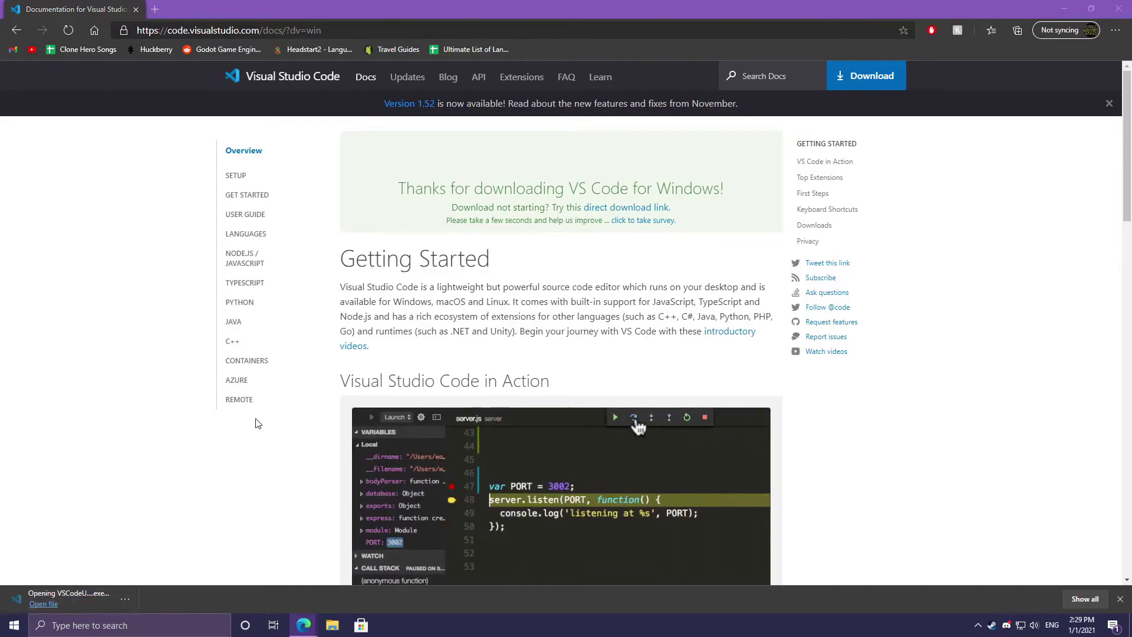
pyautogui.click(453, 393)
pyautogui.click(662, 428)
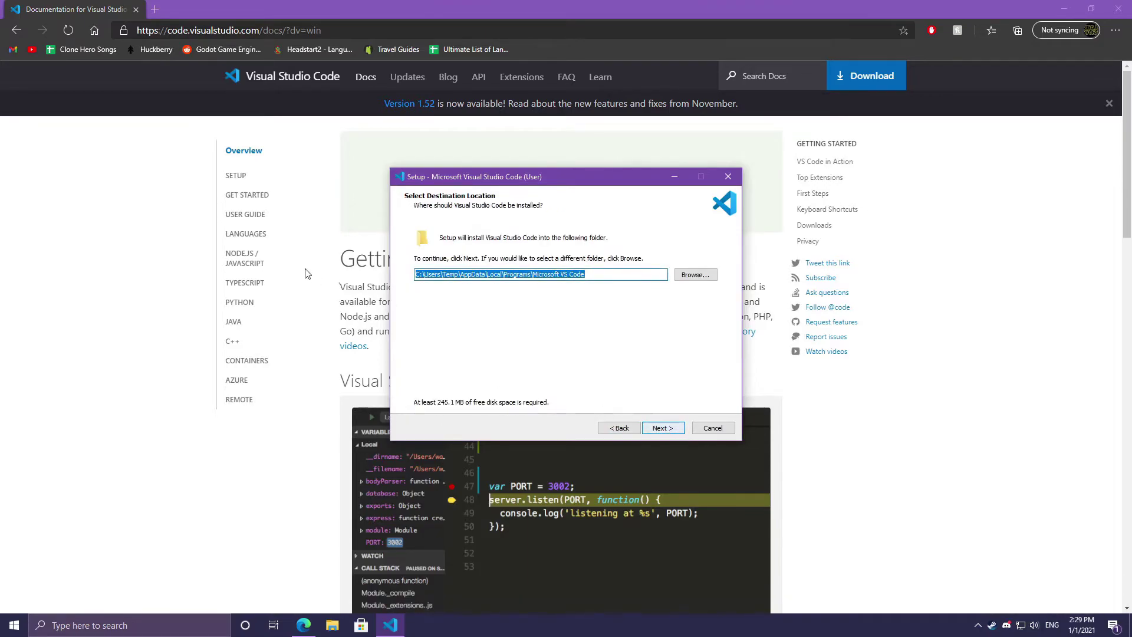
pyautogui.click(661, 429)
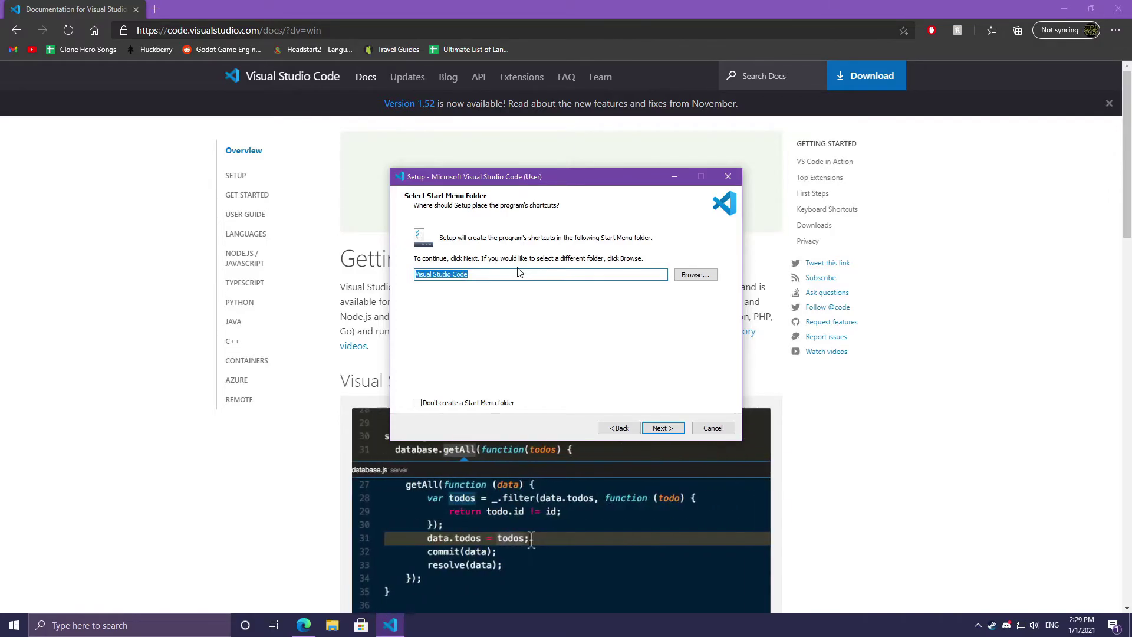
pyautogui.click(662, 431)
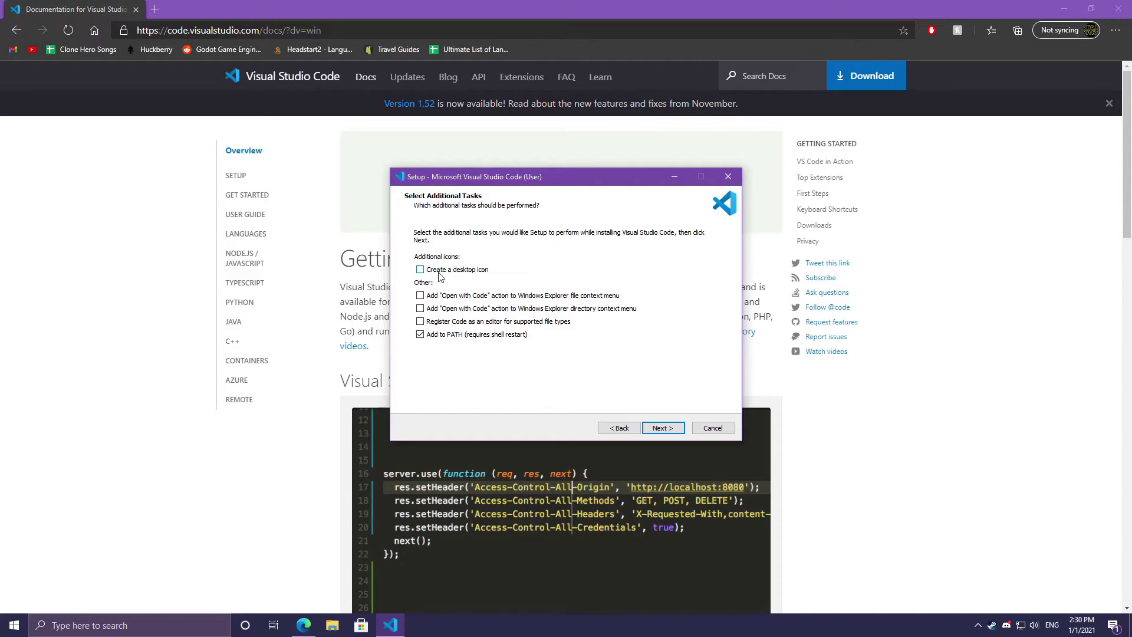
# Enable both Open with Code context-menu entries, install VS Code, and launch it.
pyautogui.click(420, 295)
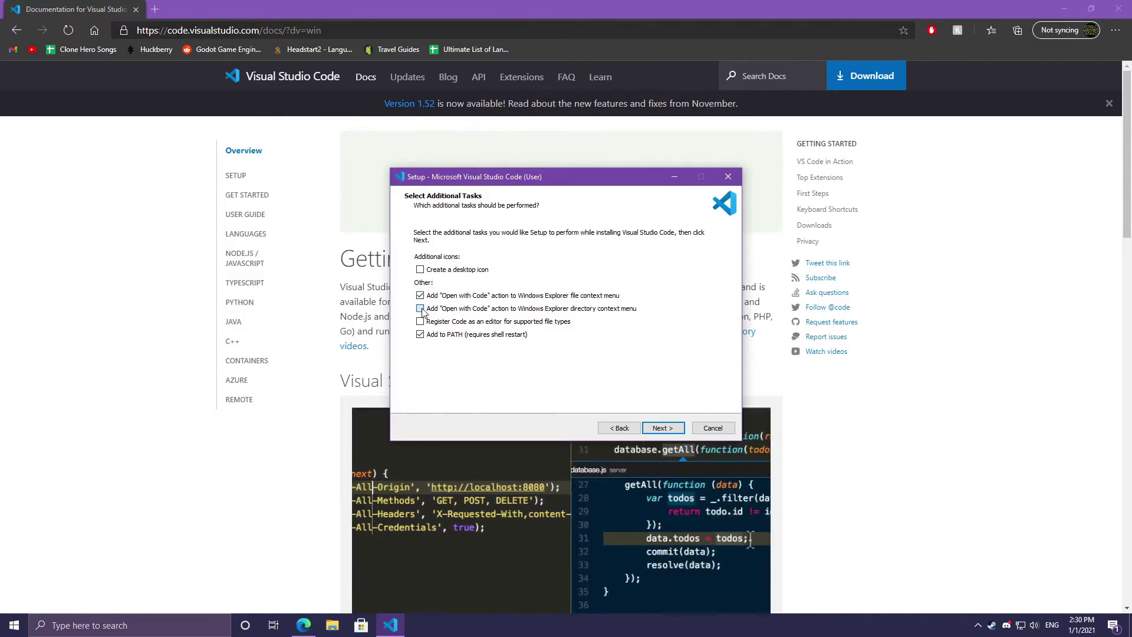
pyautogui.click(420, 308)
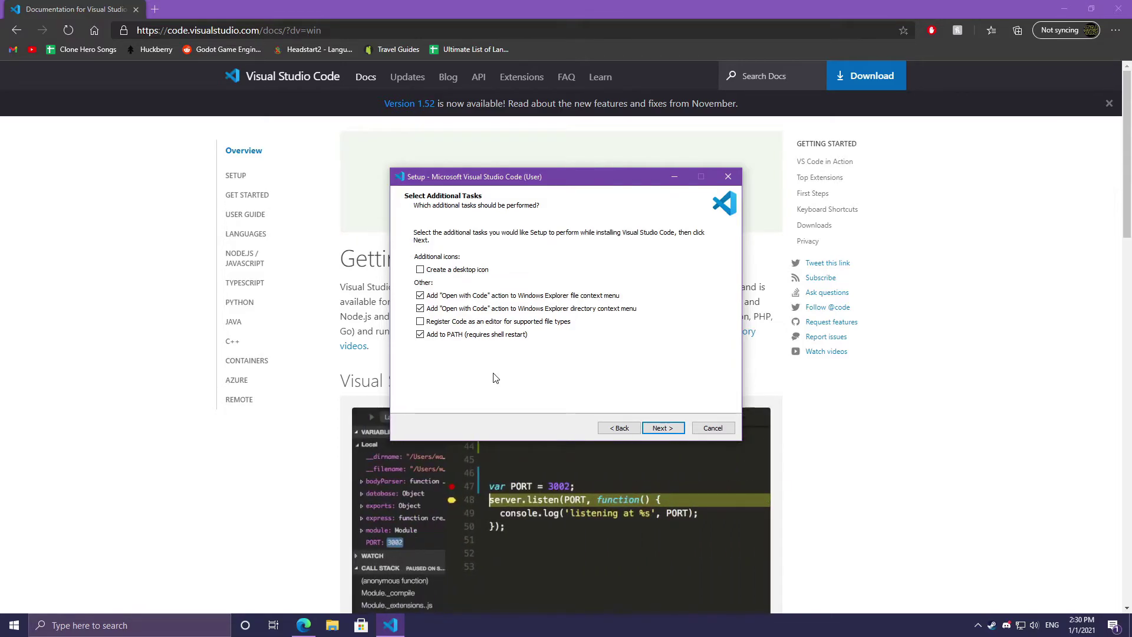
pyautogui.press('Return')
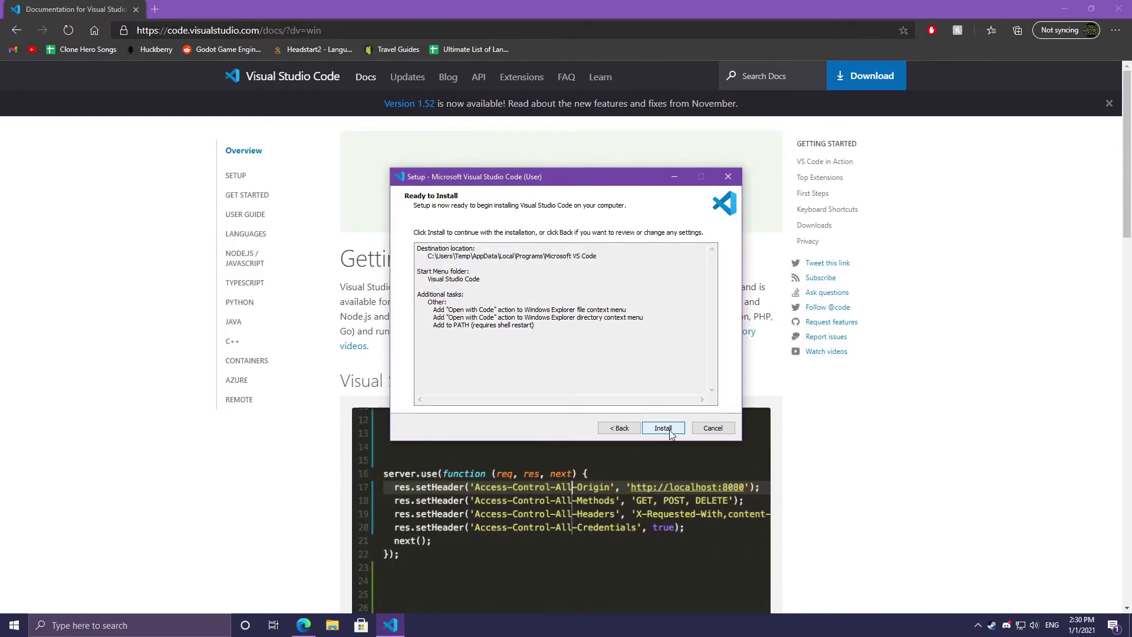
pyautogui.press('Return')
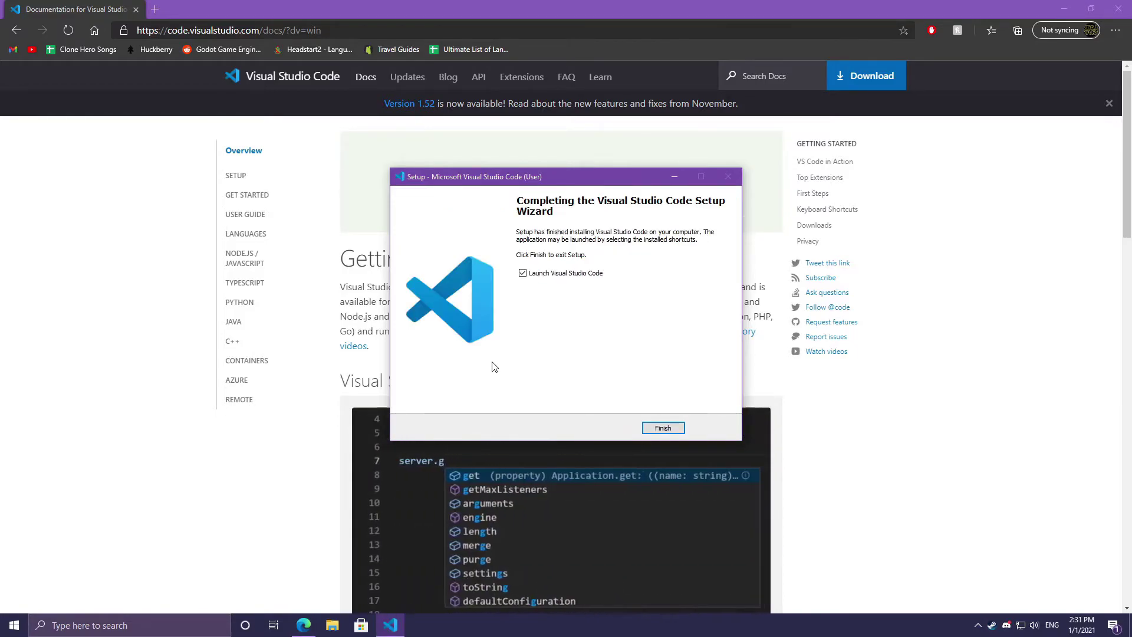
pyautogui.click(663, 427)
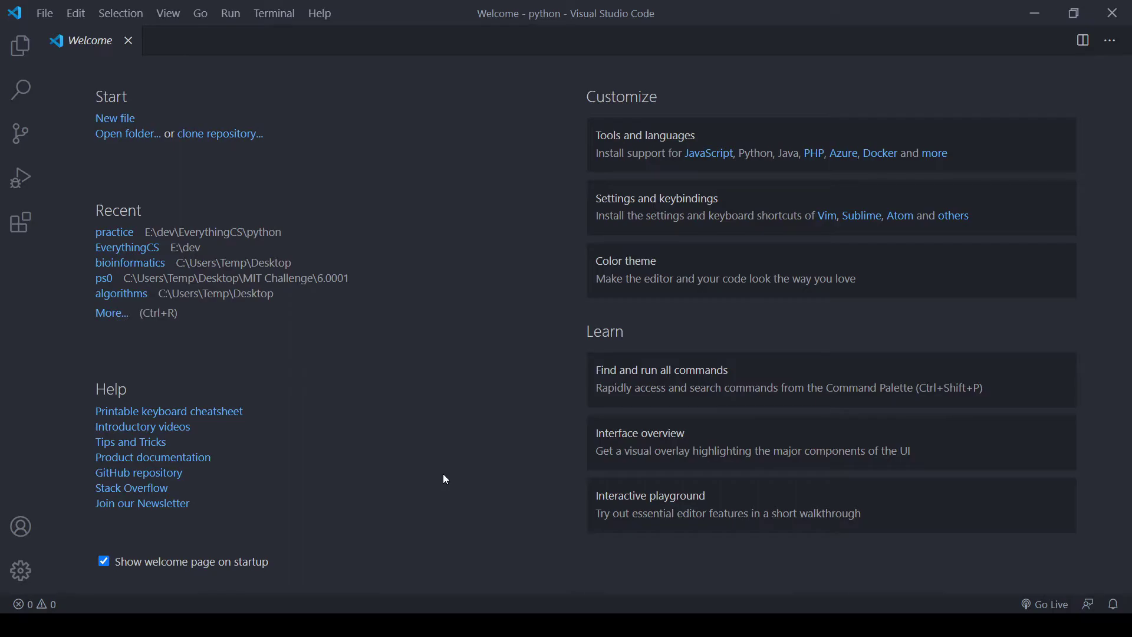
# Search the extensions for 'one dark', open the One Dark Pro details page, and clear the search.
pyautogui.click(26, 229)
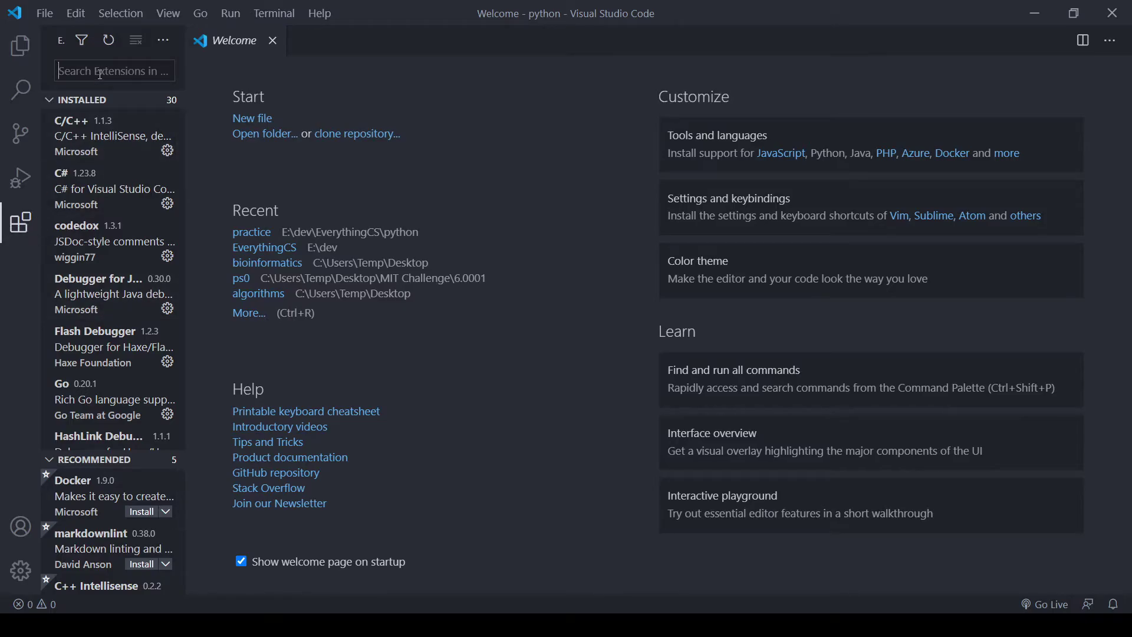
pyautogui.write('one dark')
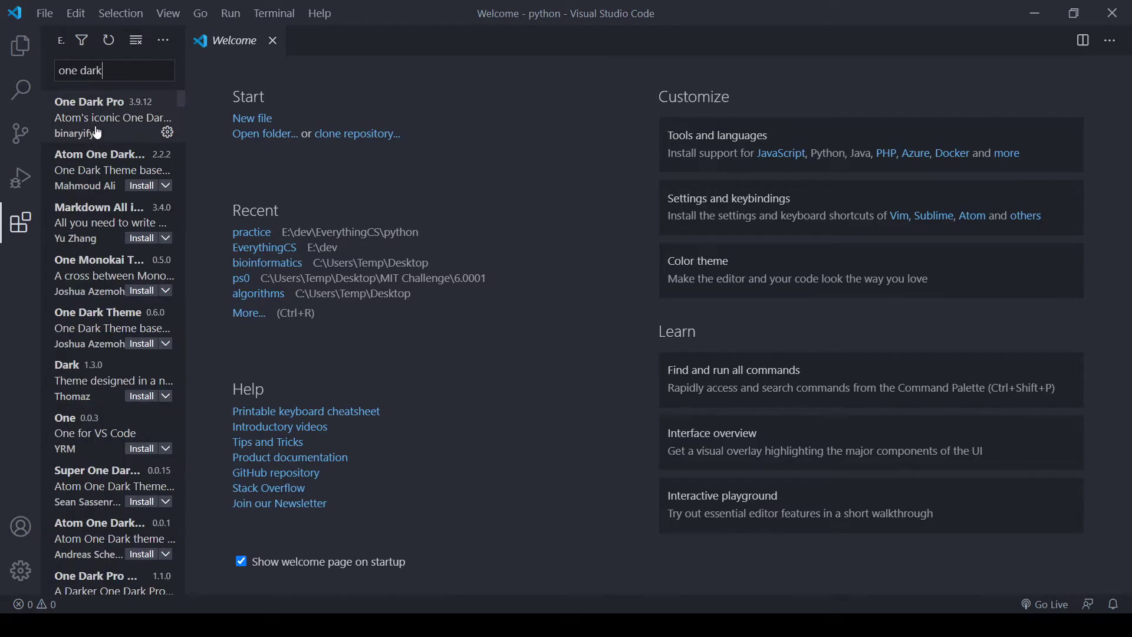
pyautogui.click(118, 127)
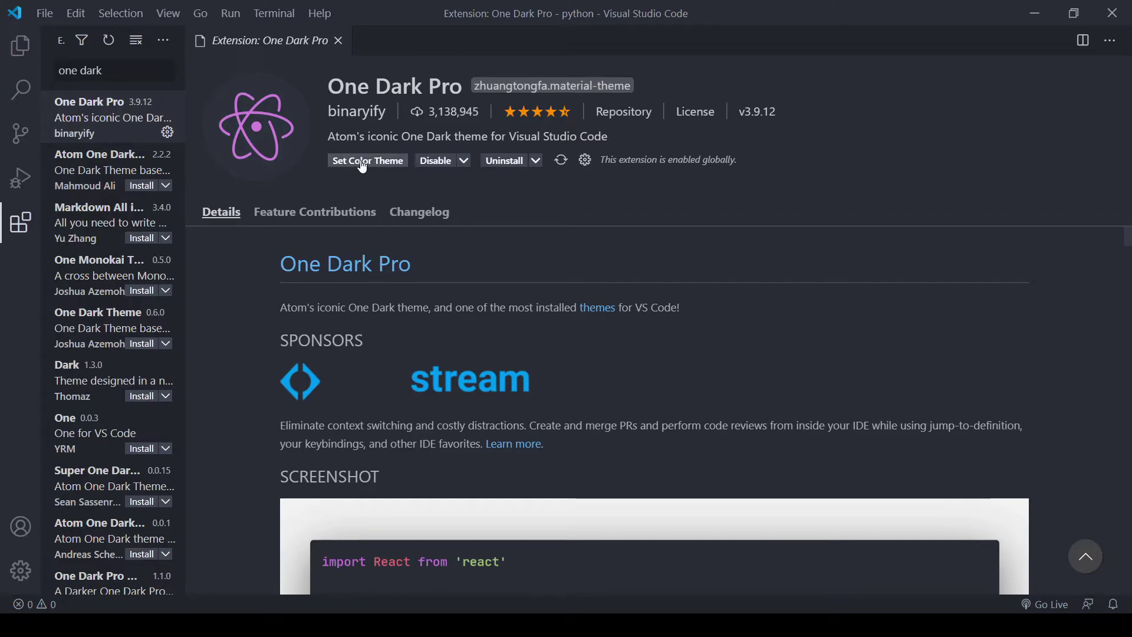
pyautogui.hotkey('ctrl', 'a')
pyautogui.press('BackSpace')
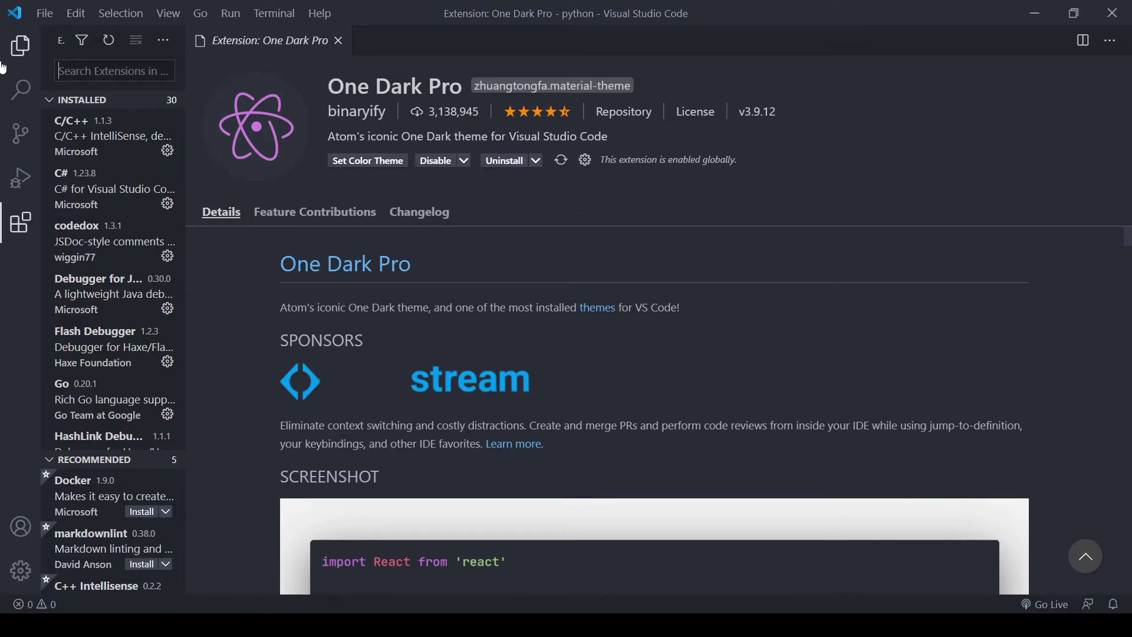
# Search 'python', browse the Microsoft Python extension's README, then close its page and hide the sidebar.
pyautogui.write('python')
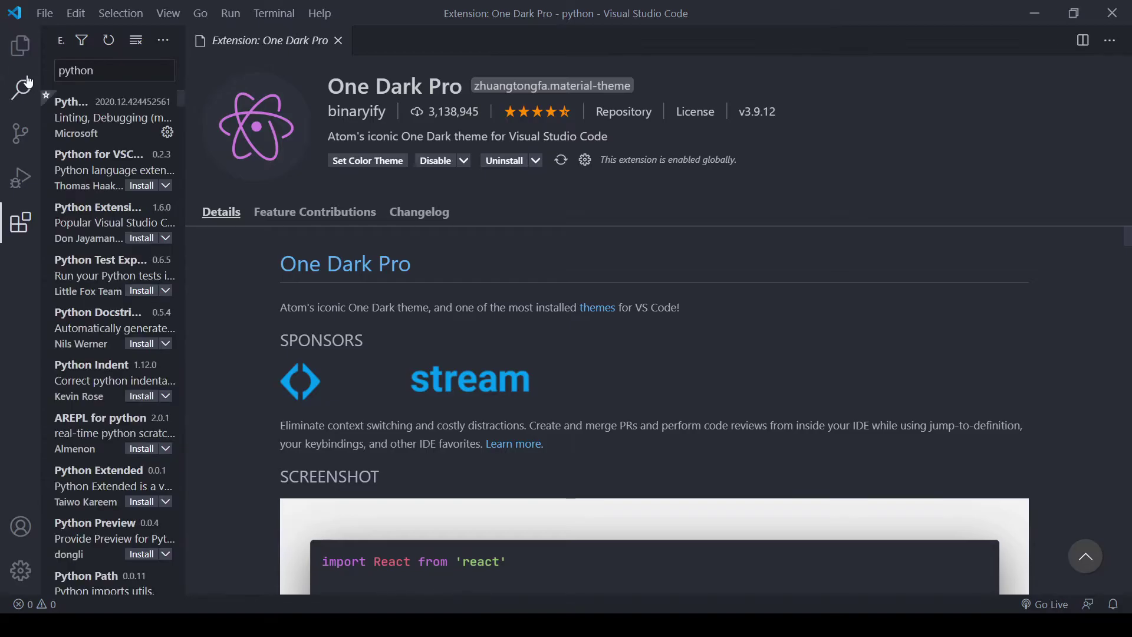
pyautogui.click(94, 133)
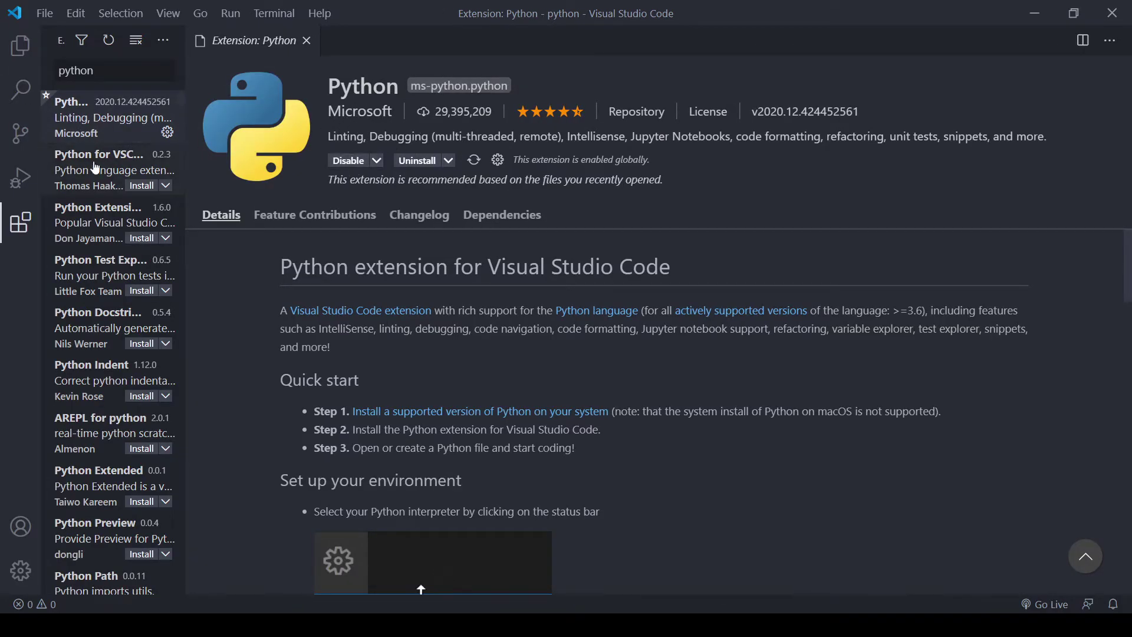
pyautogui.scroll(-1, 144, 361)
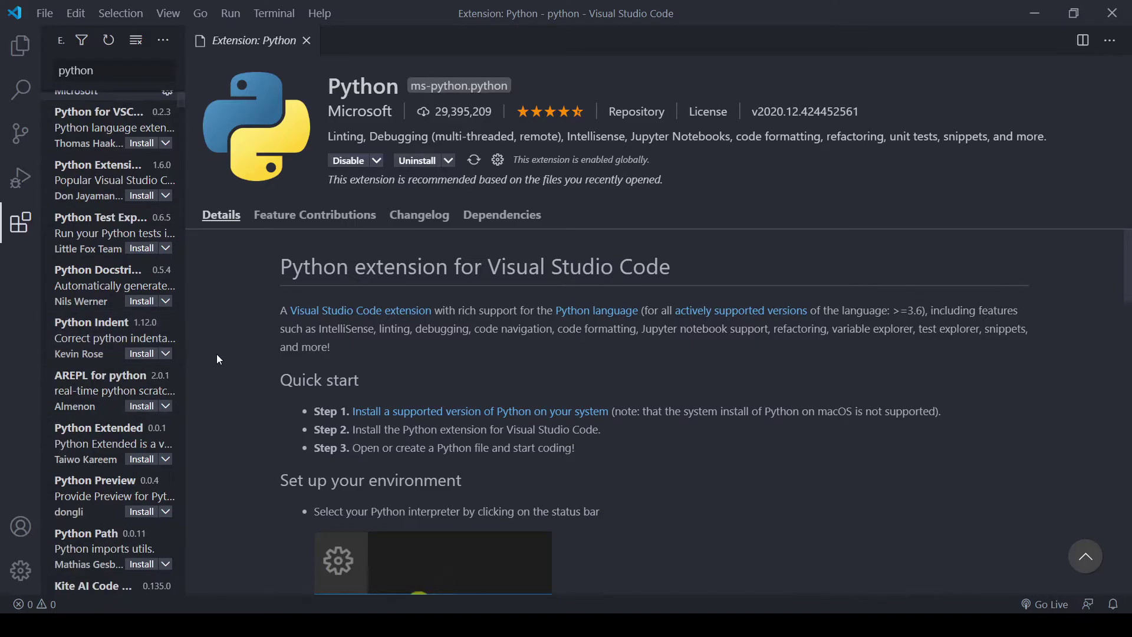
pyautogui.scroll(-4, 430, 422)
pyautogui.scroll(4, 430, 422)
pyautogui.moveTo(778, 136); pyautogui.dragTo(1000, 136)
pyautogui.click(616, 193)
pyautogui.hotkey('ctrl', 'w')
pyautogui.hotkey('ctrl', 'b')
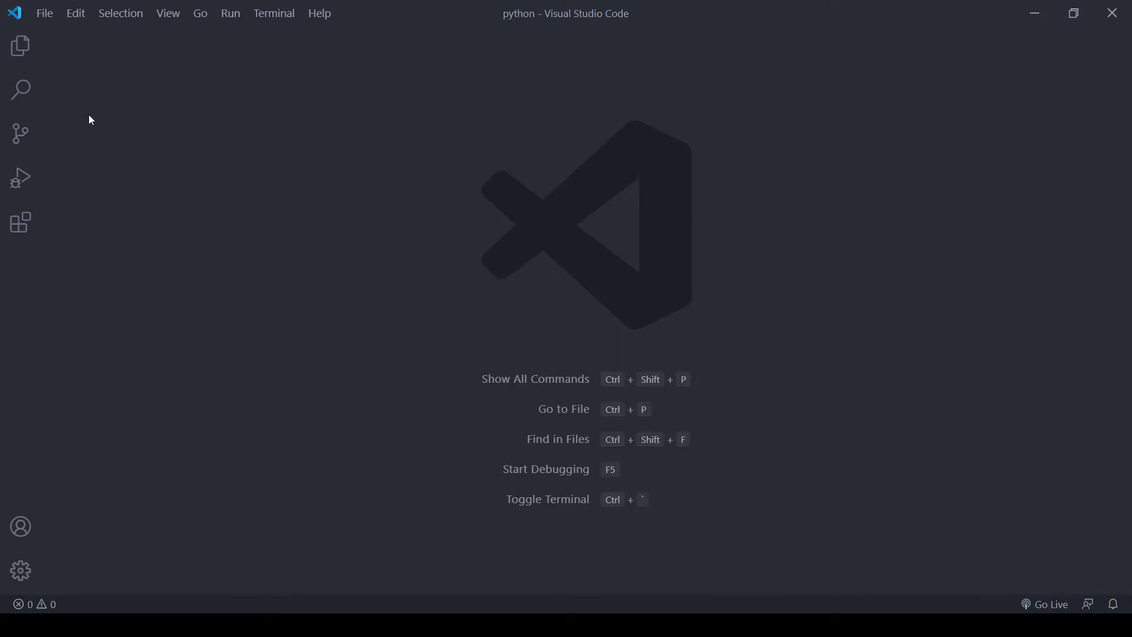
# Create a new file and save it on the Desktop as hello.py.
pyautogui.hotkey('ctrl', 'n')
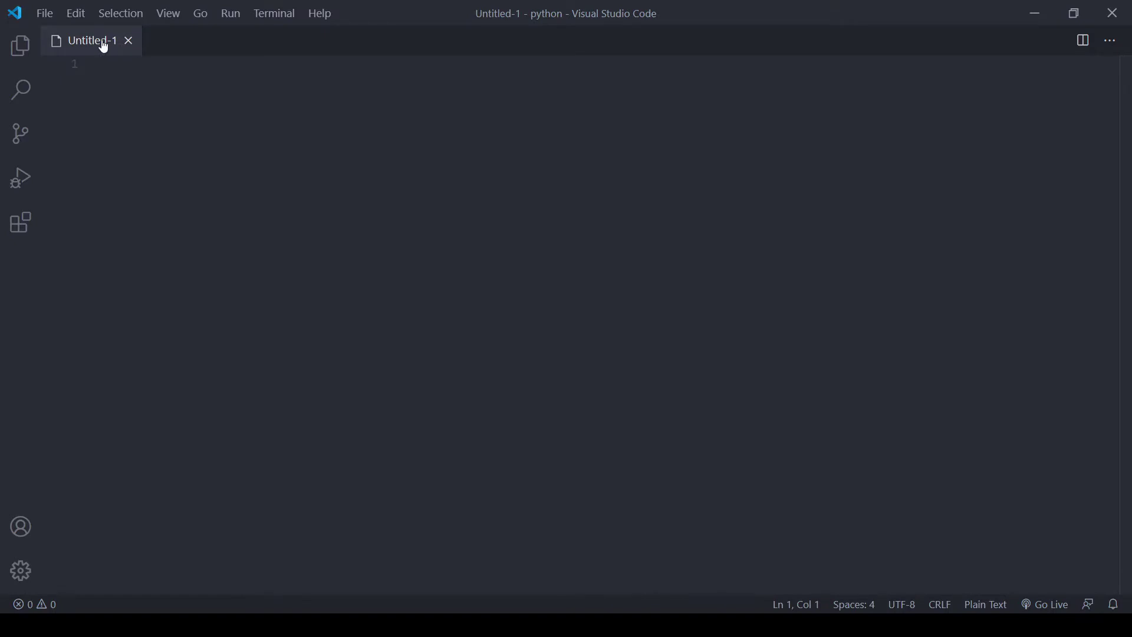
pyautogui.click(45, 13)
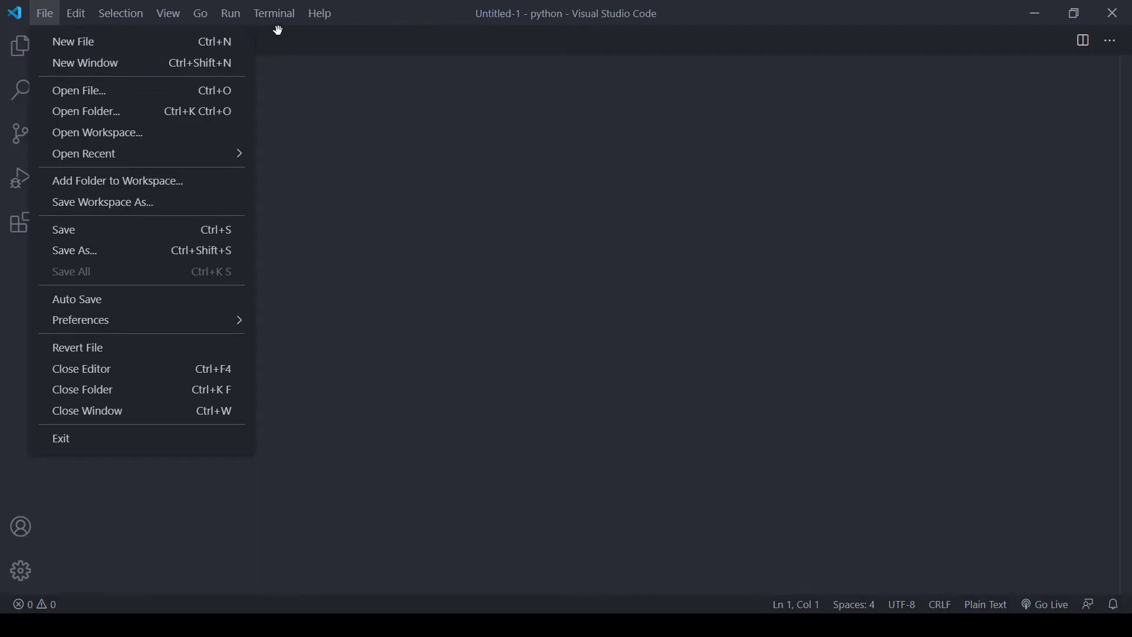
pyautogui.click(296, 88)
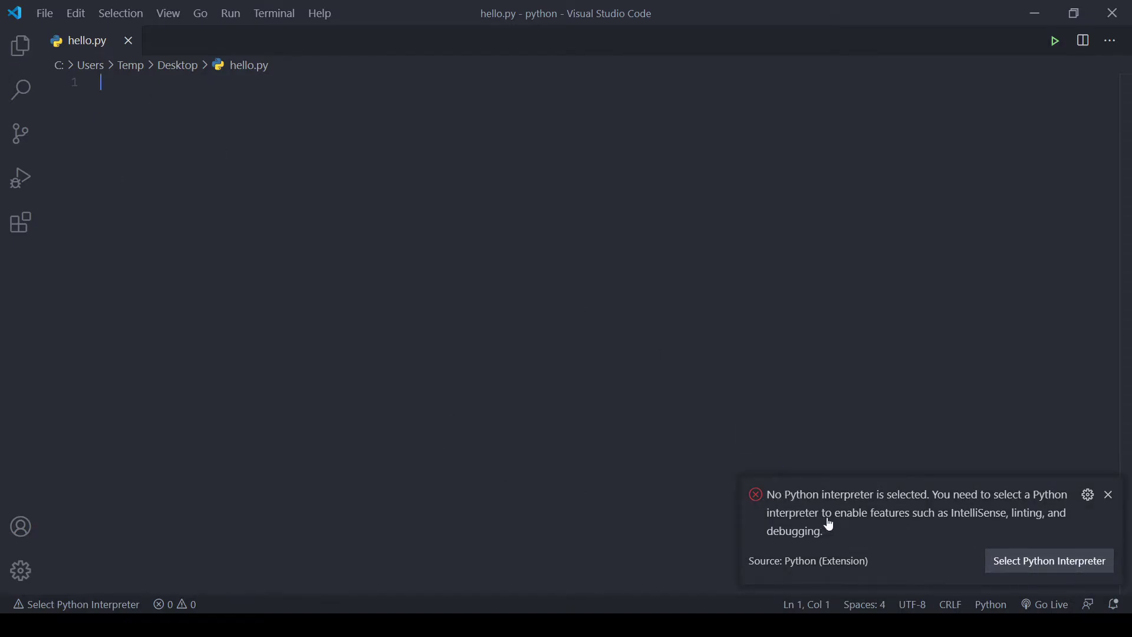
# Select Python 3.9.1 64-bit as the interpreter and install the pylint linter.
pyautogui.click(1046, 561)
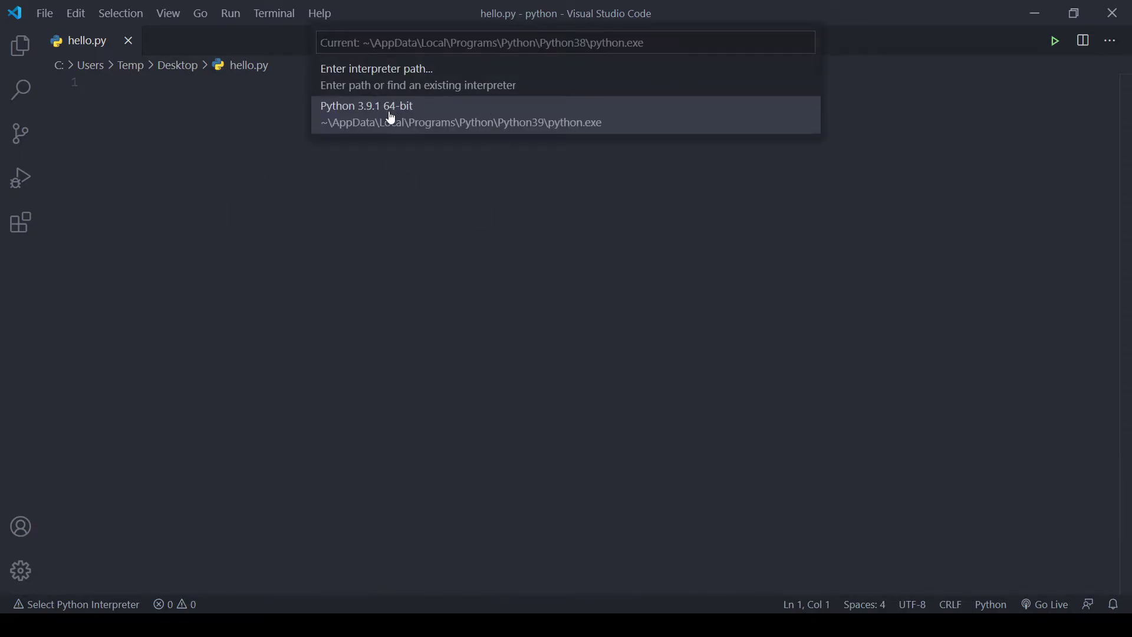
pyautogui.click(427, 125)
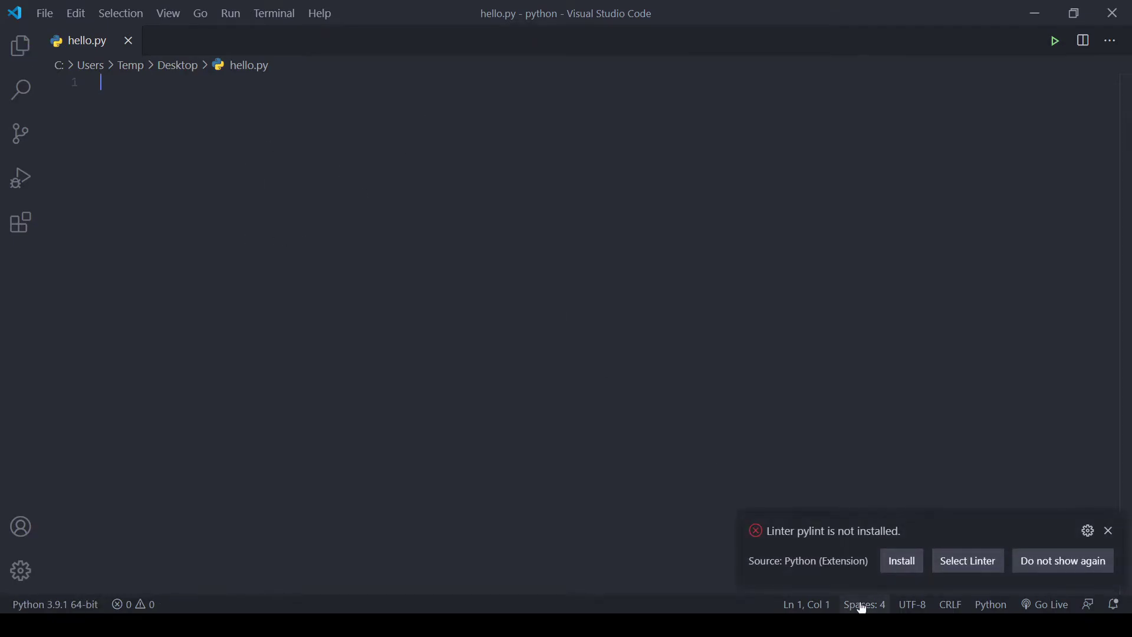
pyautogui.click(903, 567)
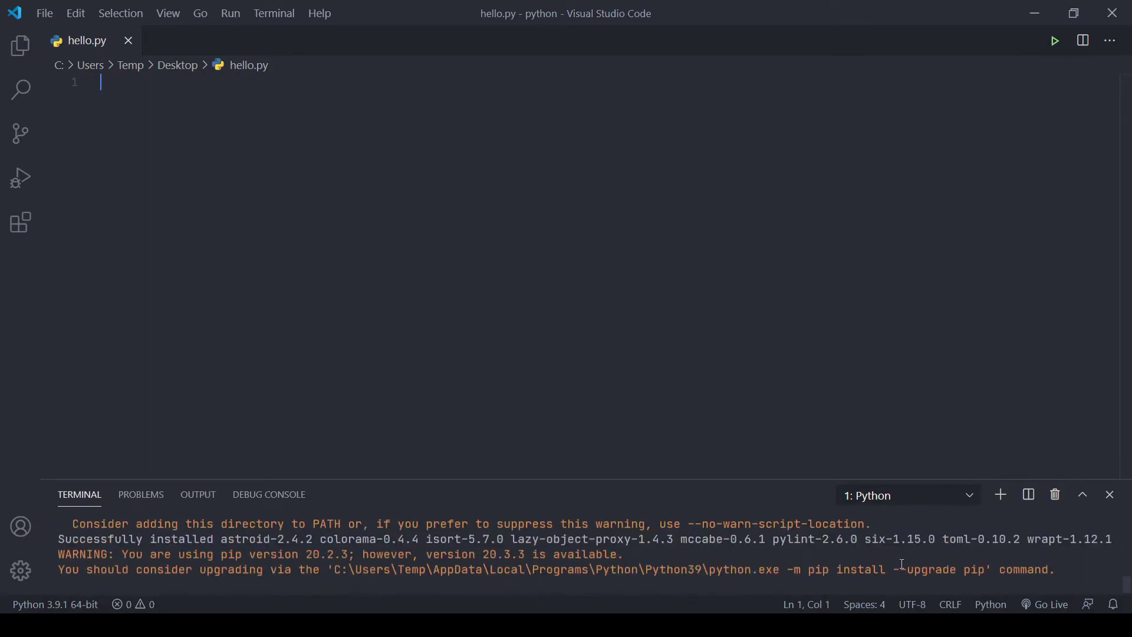
# Clear the terminal output with the cls command.
pyautogui.click(521, 580)
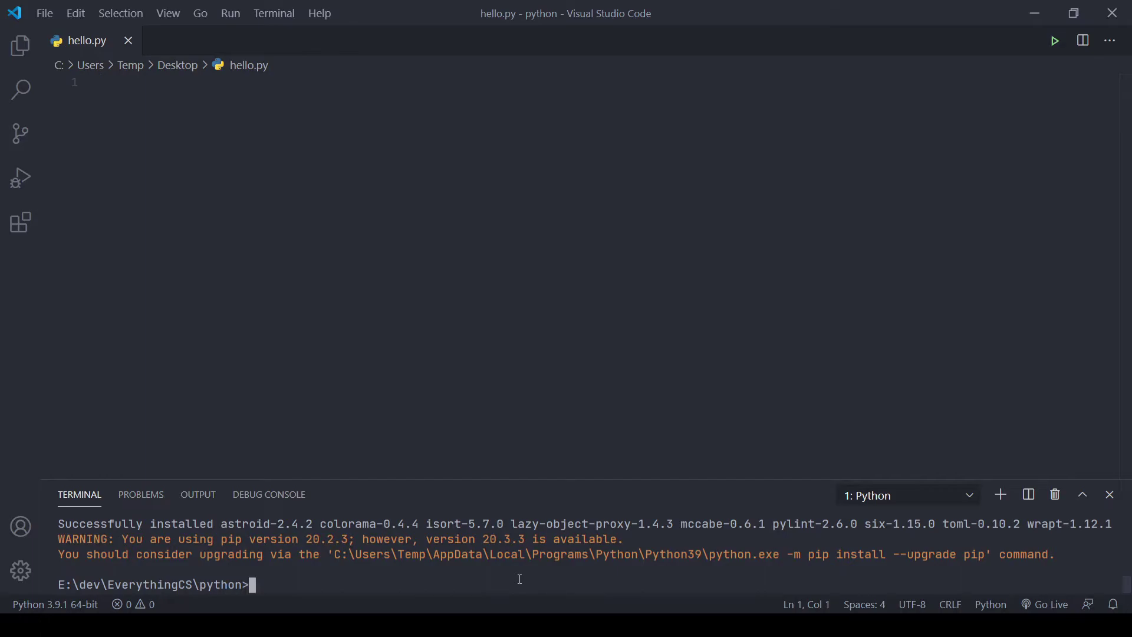
pyautogui.write('clsa')
pyautogui.press('Return')
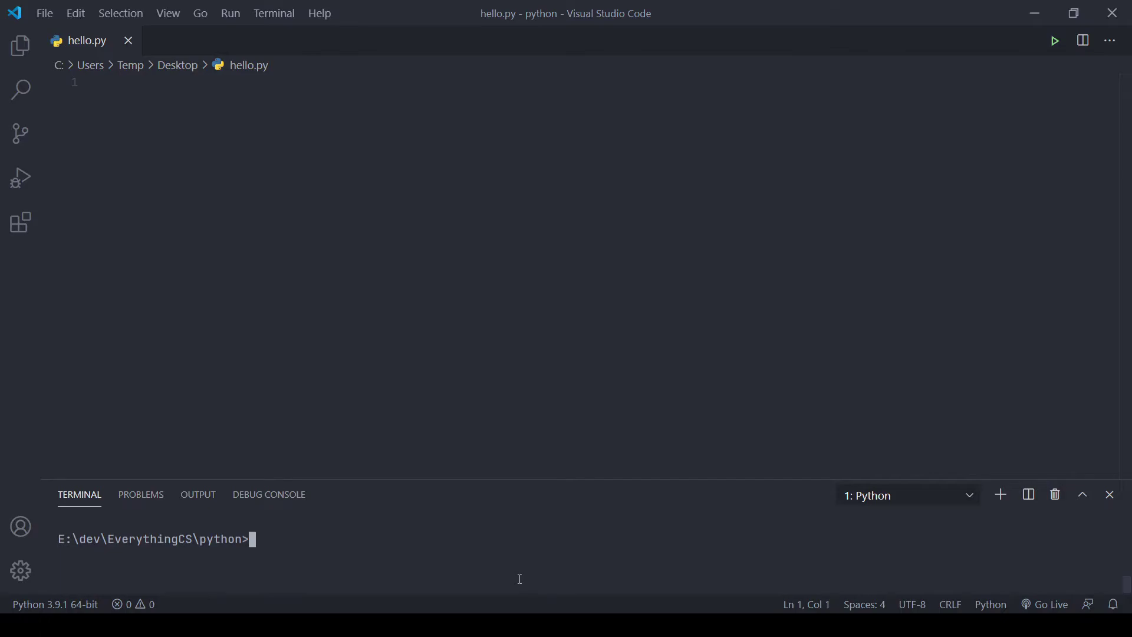
# Write print("Hello world") in hello.py and save the file.
pyautogui.click(413, 146)
pyautogui.write('print(')
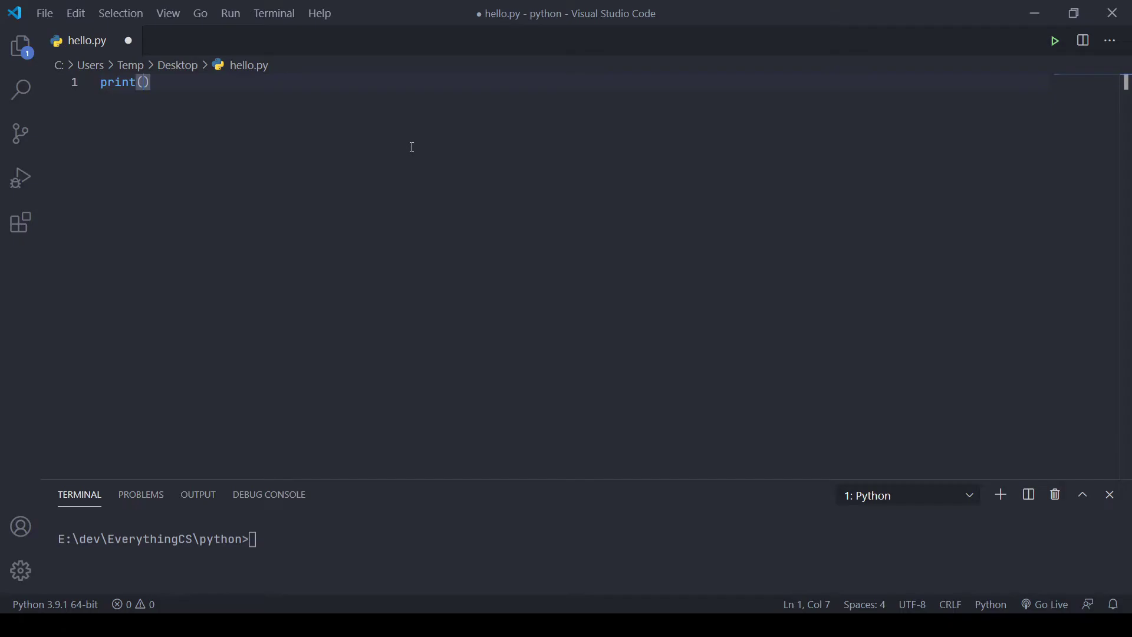
pyautogui.write('"')
pyautogui.write('Hello world')
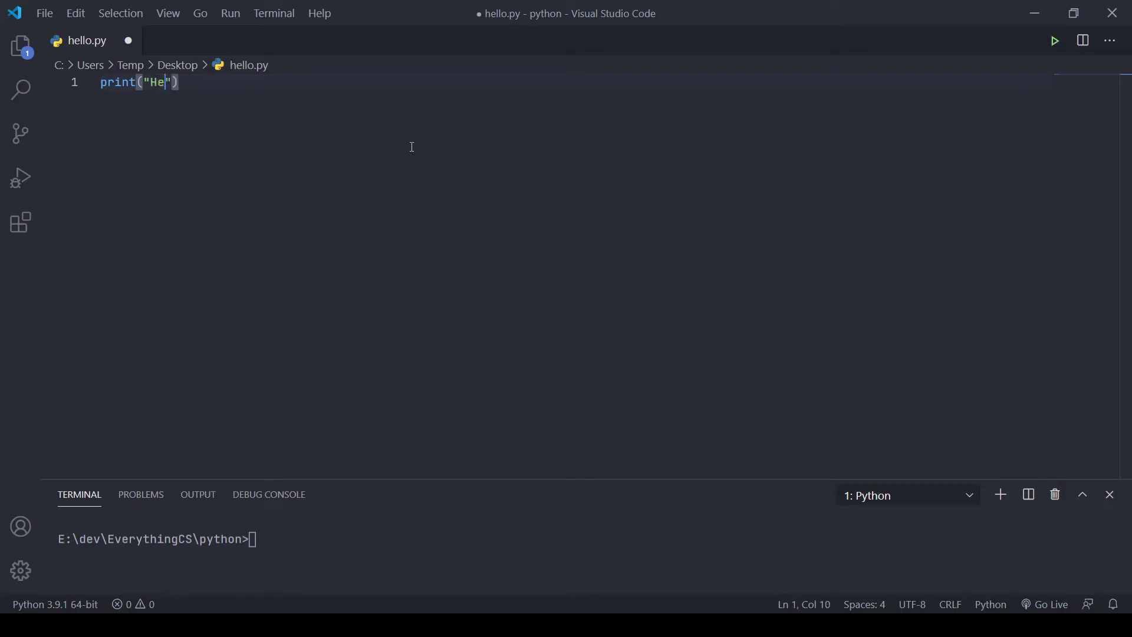
pyautogui.hotkey('ctrl', 's')
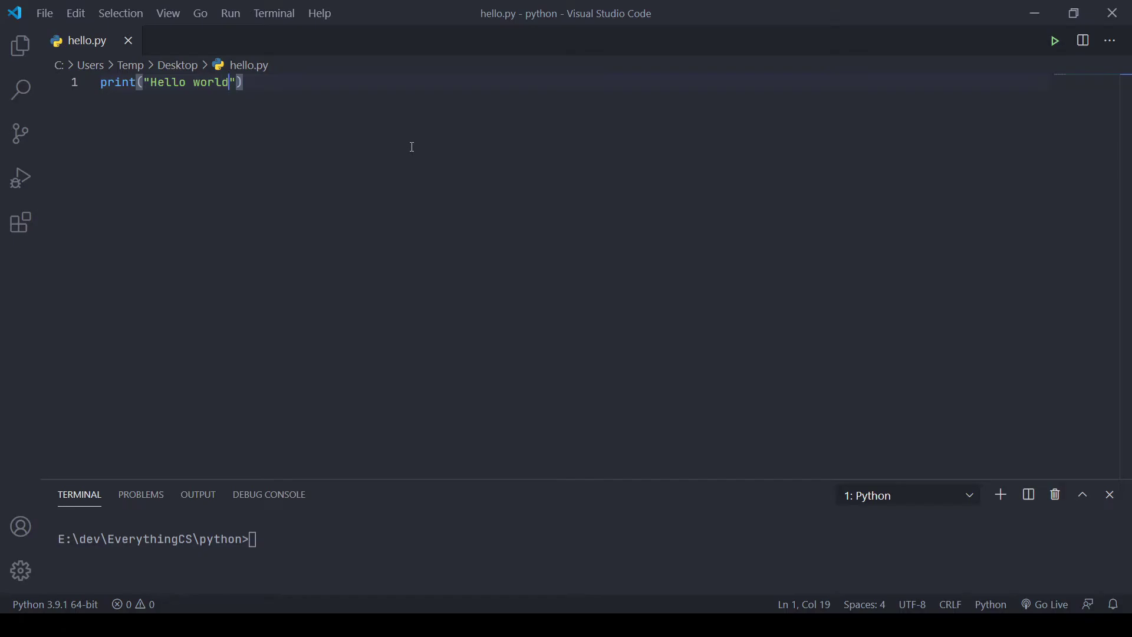
# Run hello.py and select the Hello world output in the terminal.
pyautogui.click(315, 81)
pyautogui.click(1057, 43)
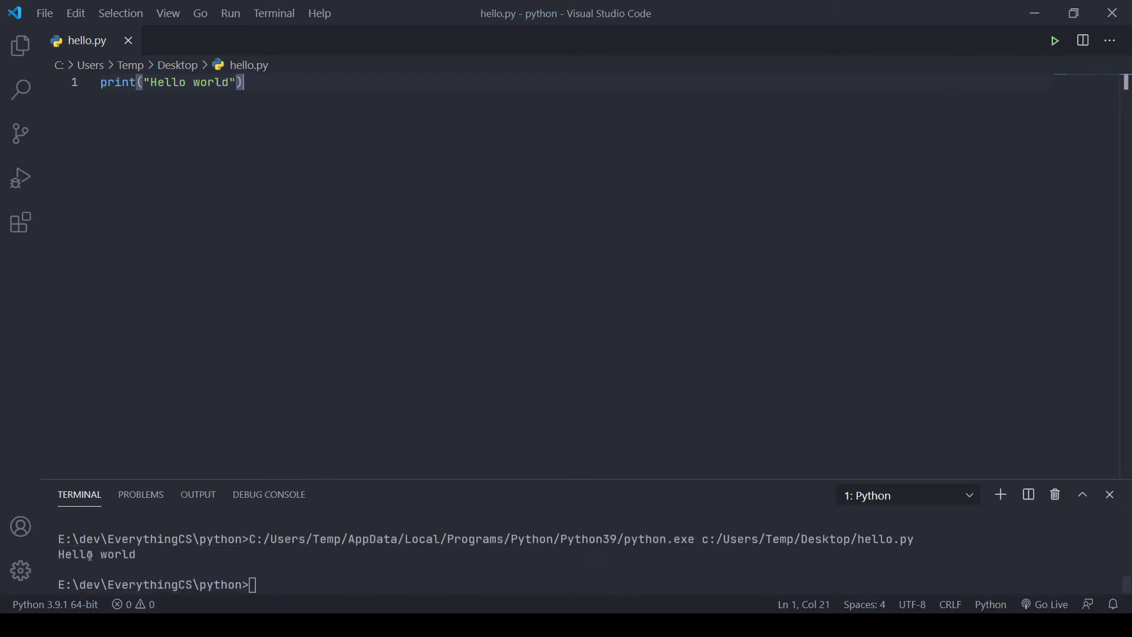
pyautogui.moveTo(60, 555); pyautogui.dragTo(143, 555)
# Interrupt the terminal and enter python3 hello.py to run the script there.
pyautogui.hotkey('ctrl', 'c')
pyautogui.write('python3 hello.py')
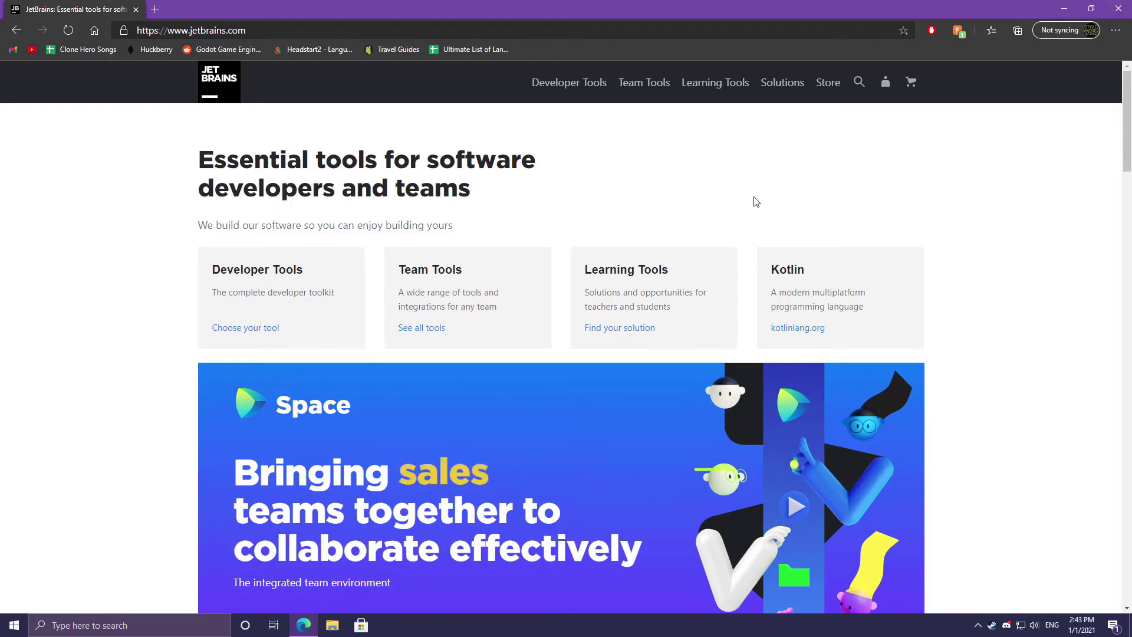
# Open PyCharm from the Developer Tools menu, dismiss the JetBrains Academy banner, and go to its download page.
pyautogui.moveTo(588, 94)
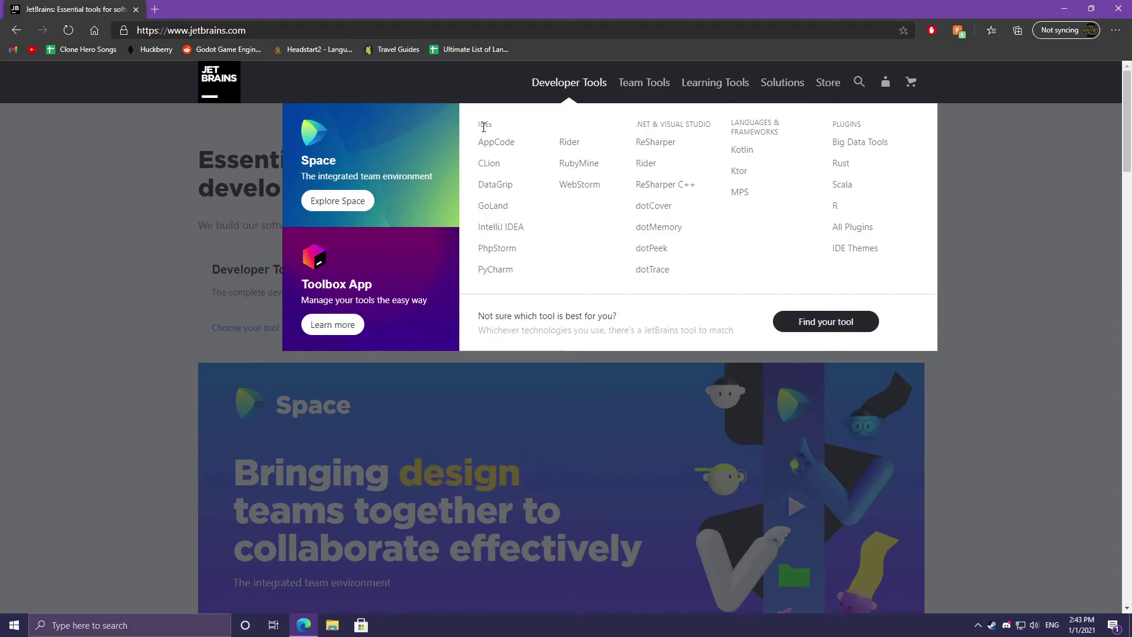
pyautogui.click(489, 271)
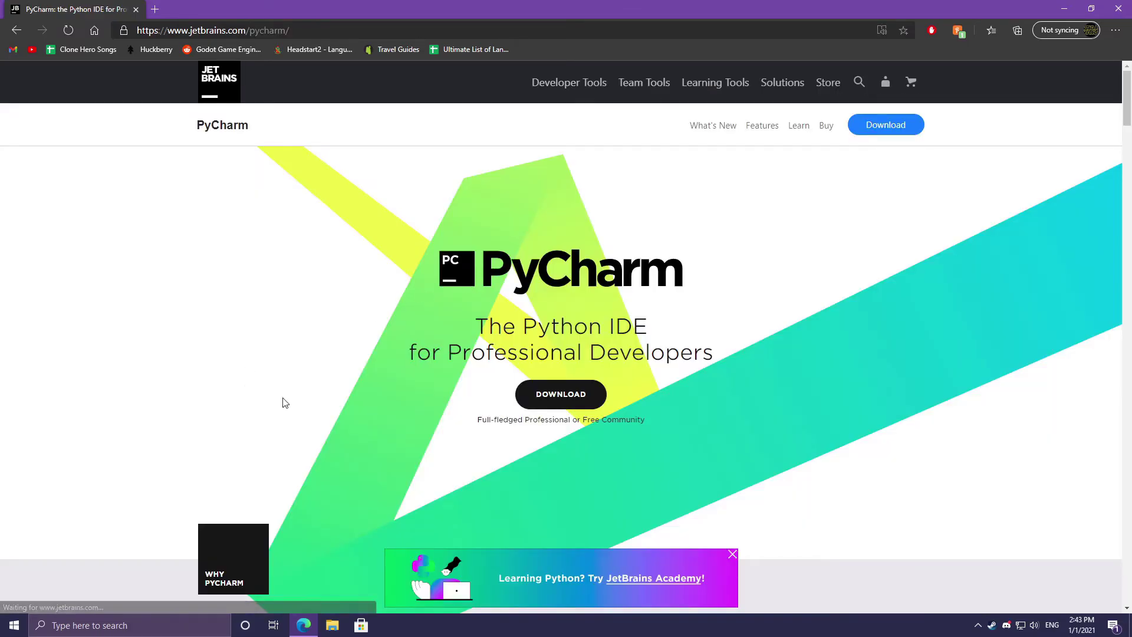
pyautogui.click(732, 556)
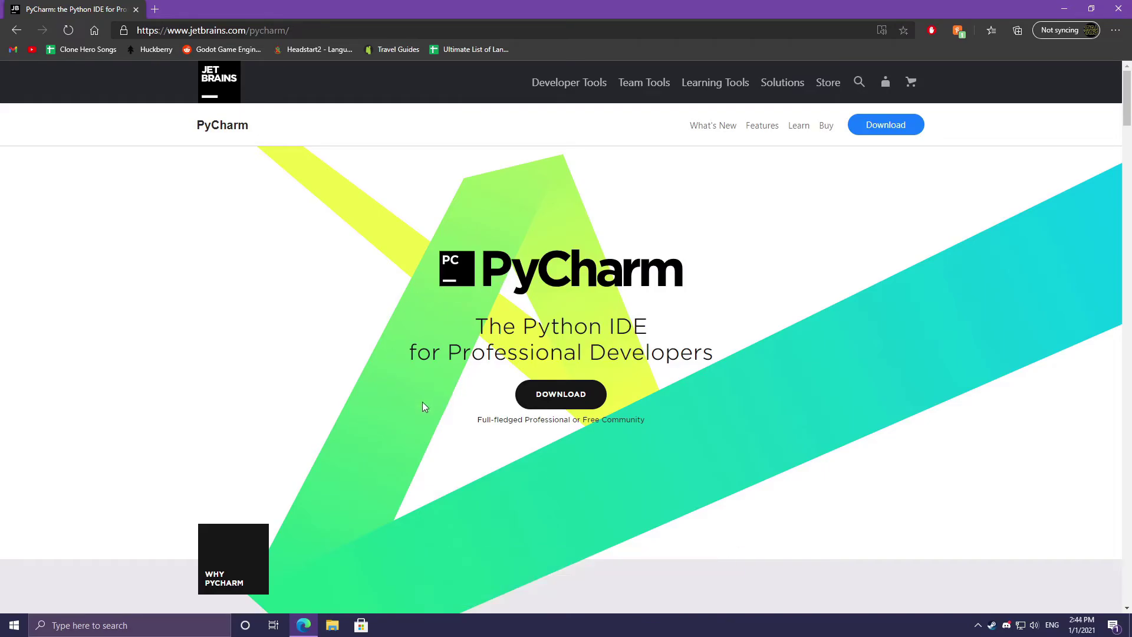
pyautogui.scroll(-2, 346, 428)
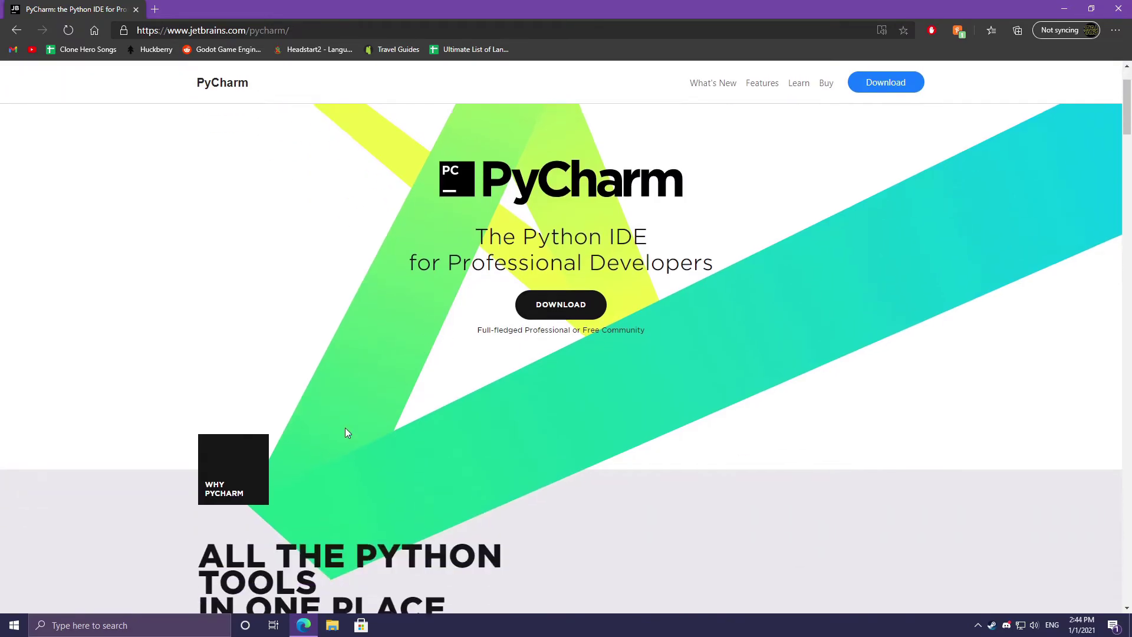
pyautogui.scroll(2, 347, 427)
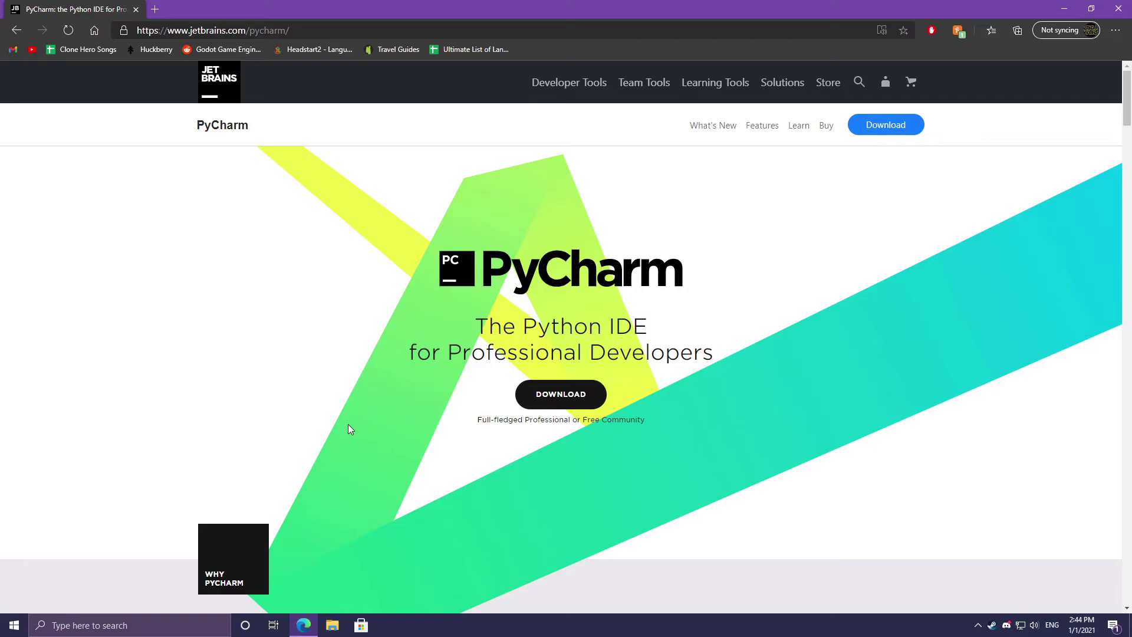
pyautogui.click(546, 395)
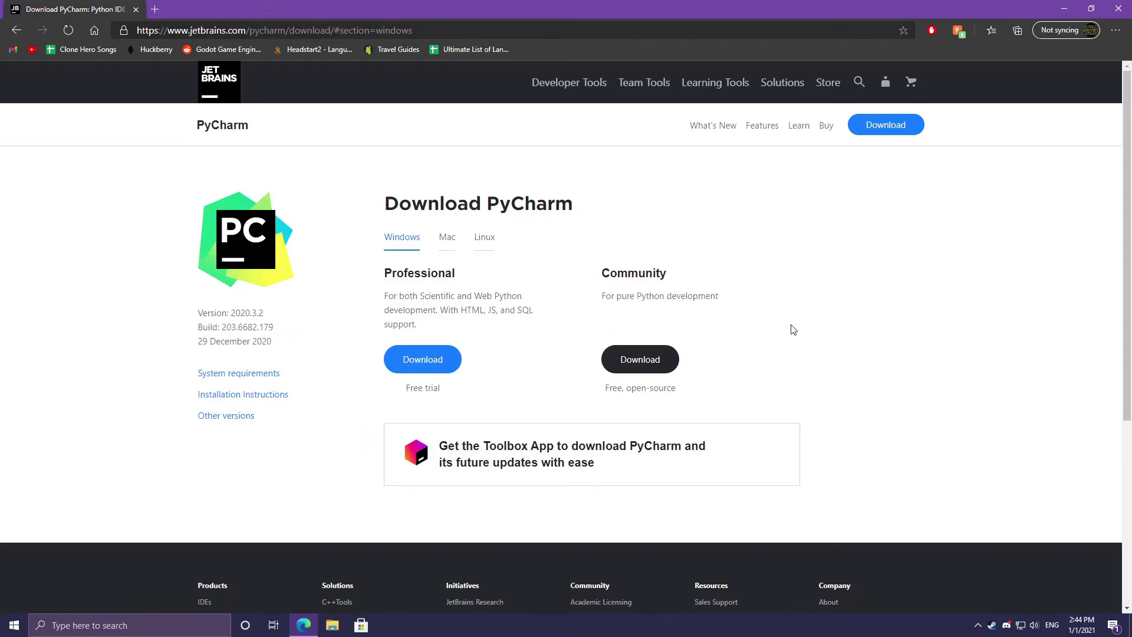
# Download PyCharm Community for Windows and open the pycharm-community installer.
pyautogui.click(640, 363)
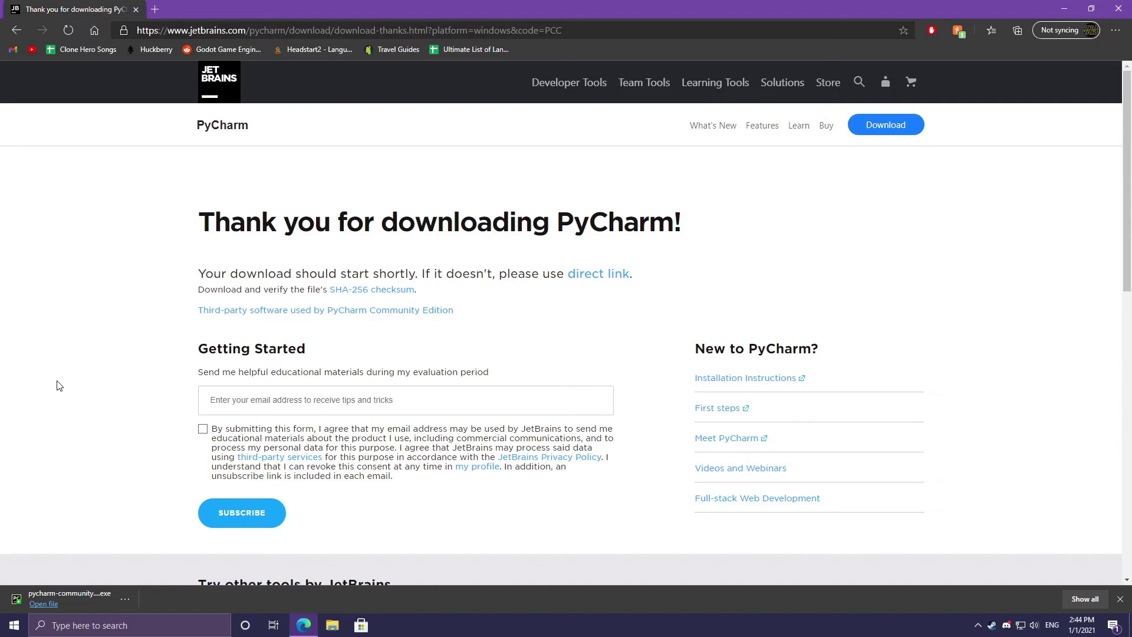
pyautogui.click(59, 596)
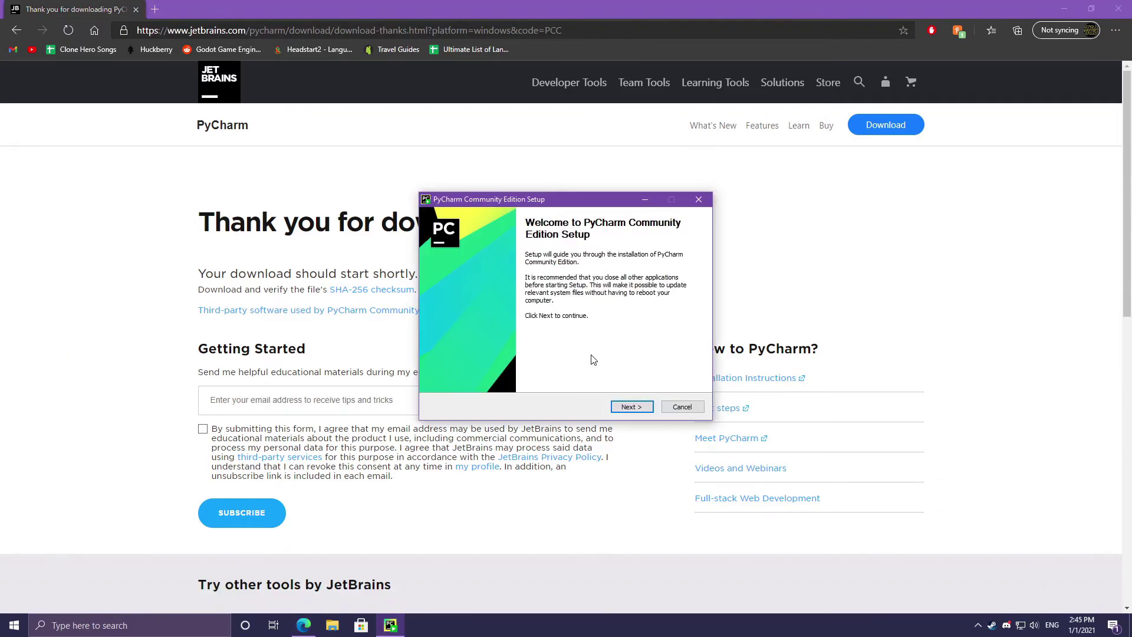
# Keep the default install folder and options, then install PyCharm Community into the JetBrains Start Menu folder.
pyautogui.click(628, 410)
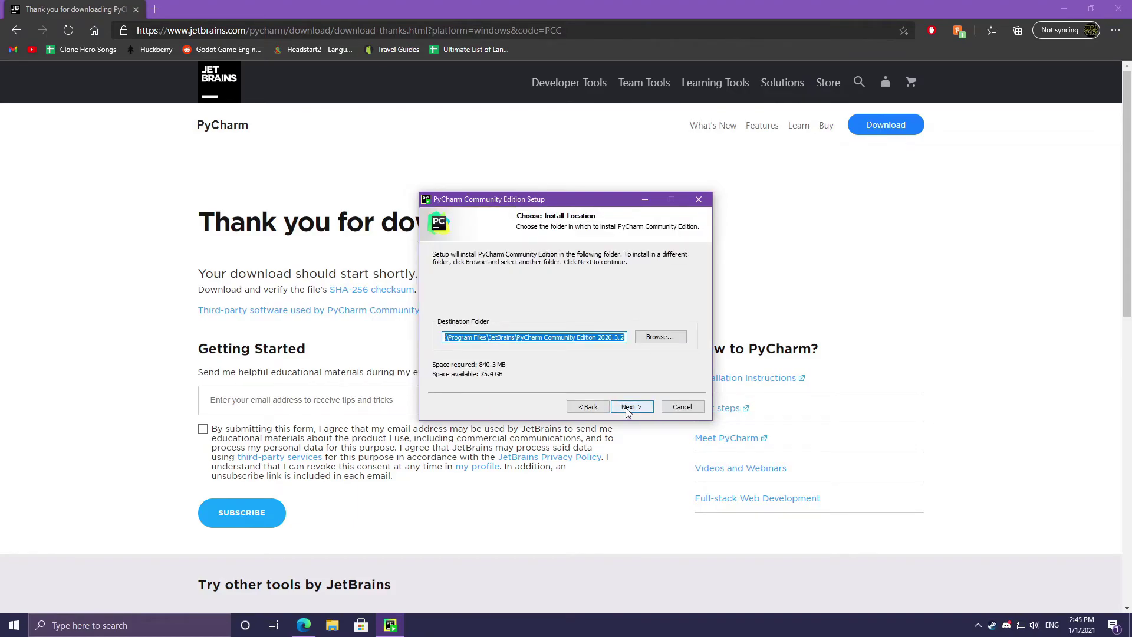
pyautogui.click(629, 408)
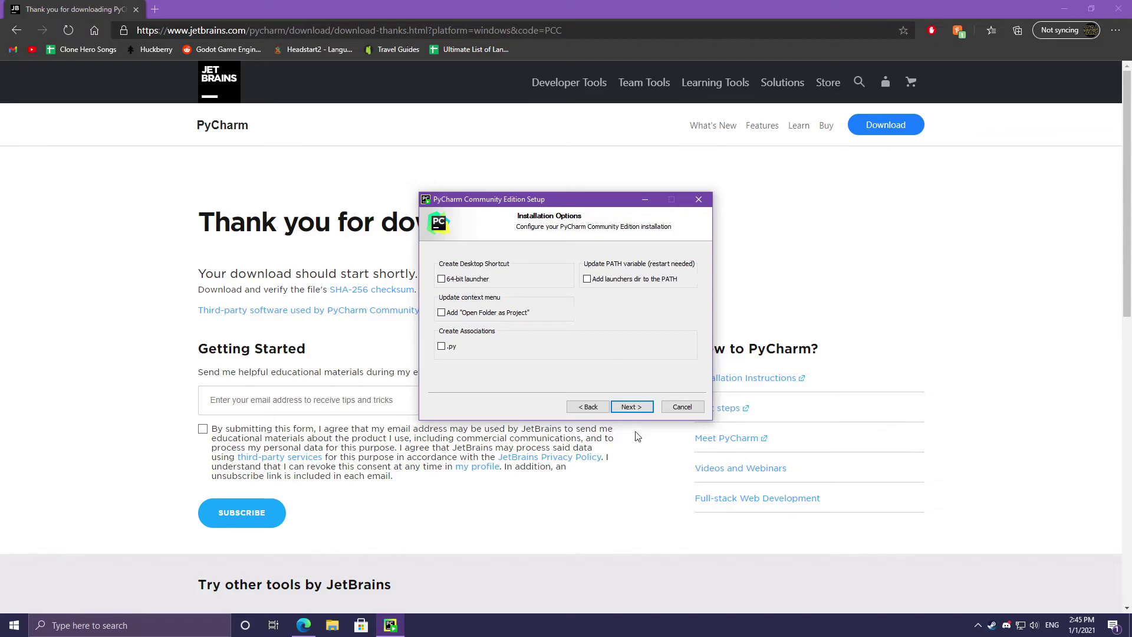
pyautogui.click(629, 408)
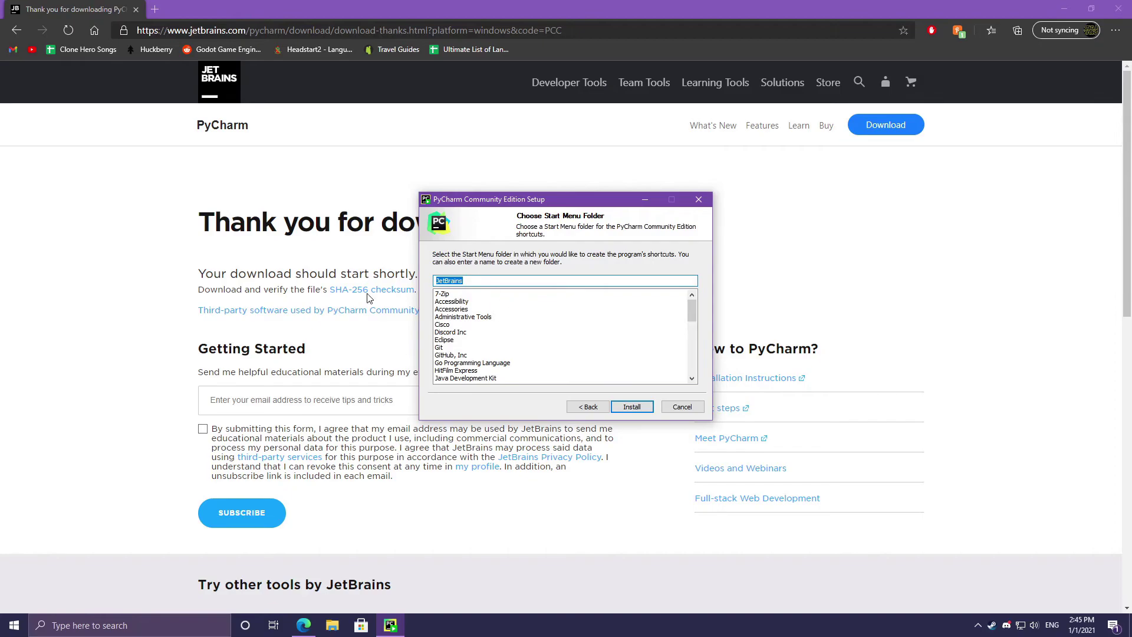
pyautogui.click(643, 412)
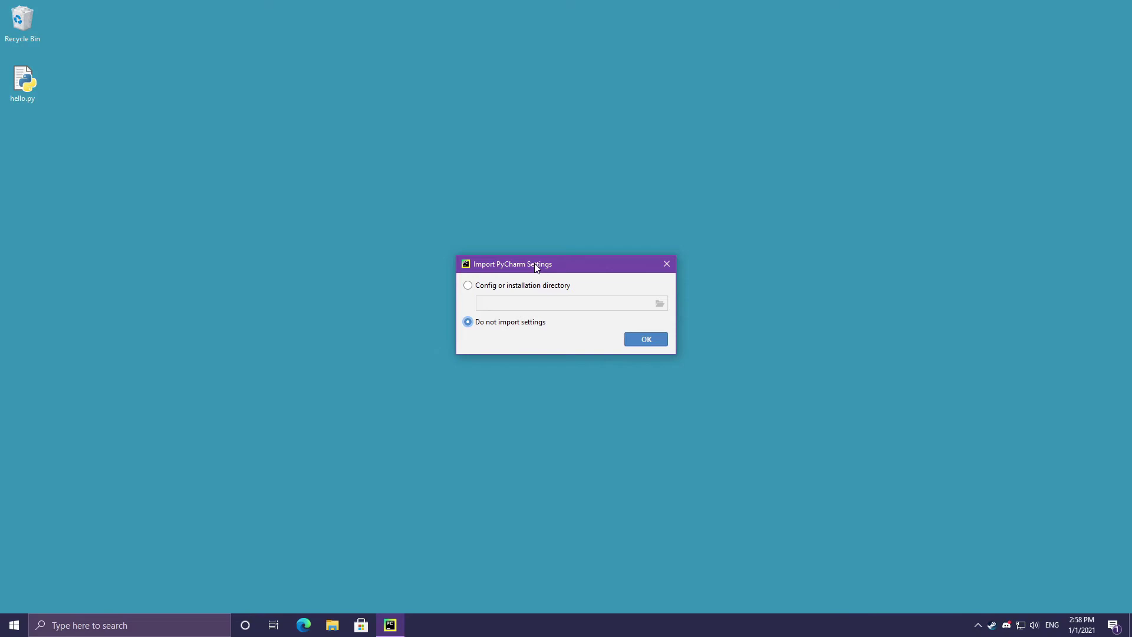
# Choose 'Do not import settings' in the Import PyCharm Settings dialog and confirm.
pyautogui.click(468, 322)
pyautogui.click(639, 344)
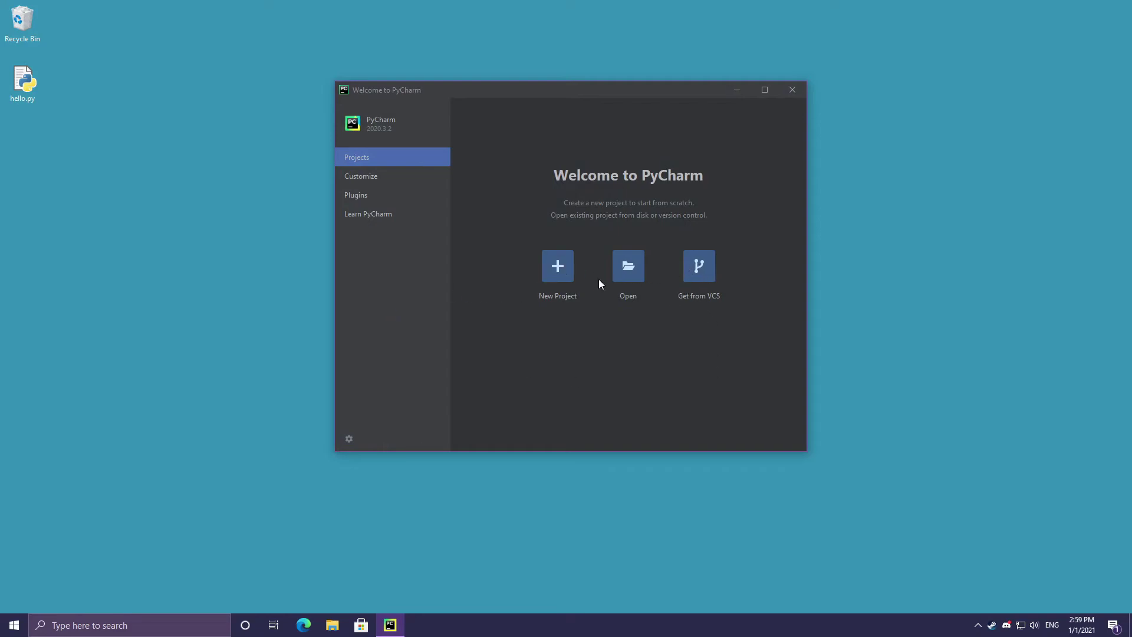
# In Customize, apply the IntelliJ Light theme, set editor font to 15, and keep the Windows keymap.
pyautogui.click(375, 182)
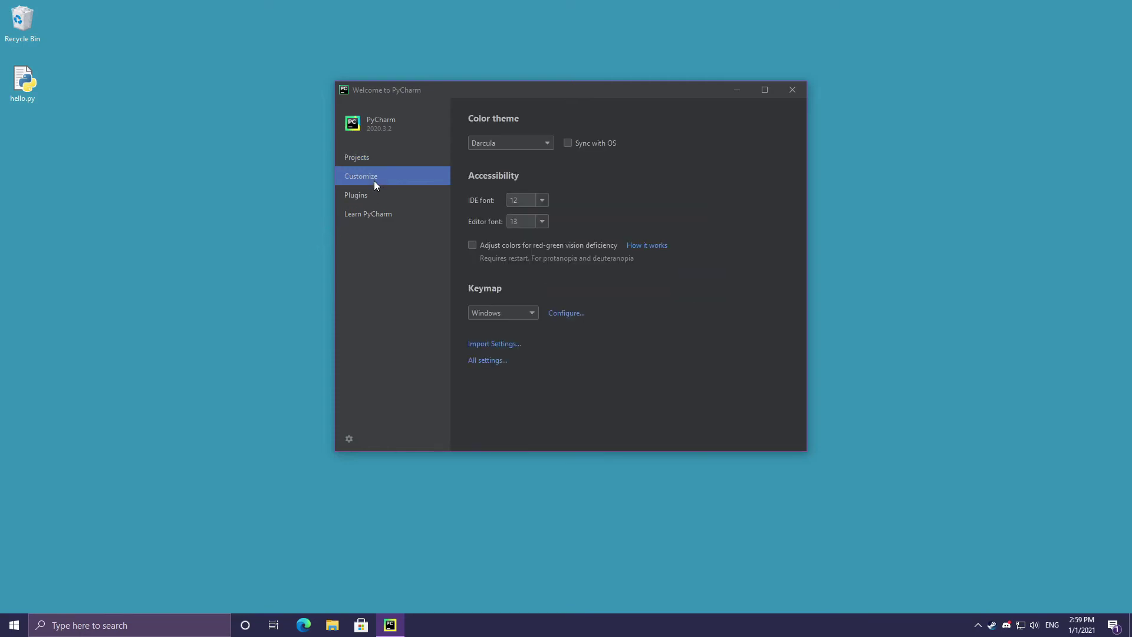
pyautogui.click(548, 146)
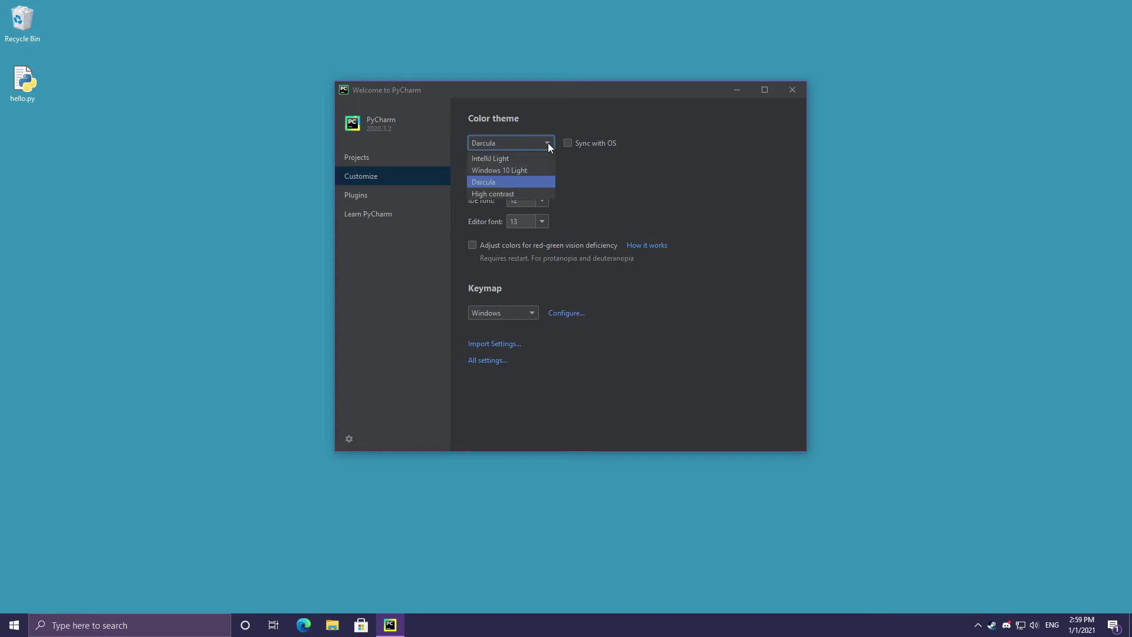
pyautogui.click(495, 157)
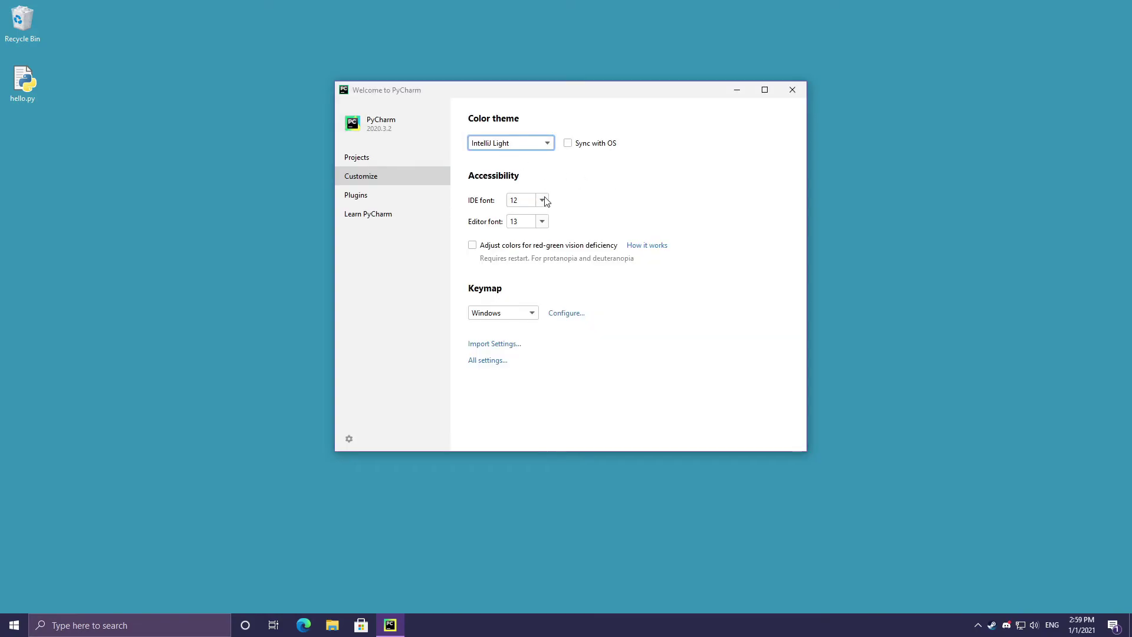
pyautogui.doubleClick(522, 222)
pyautogui.write('15')
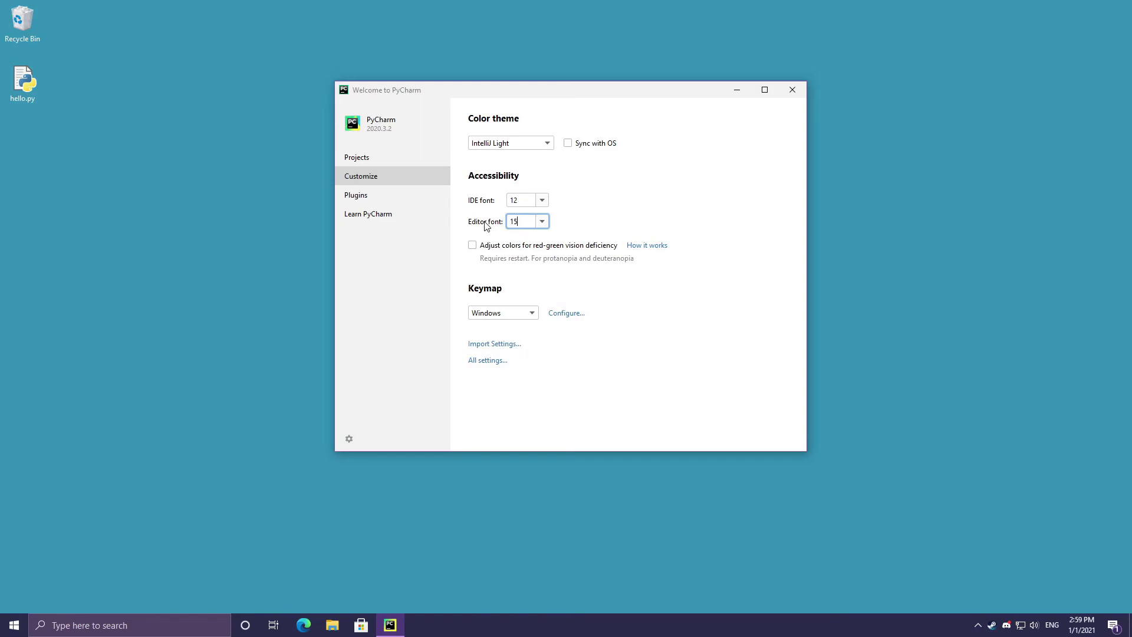
pyautogui.press('Tab')
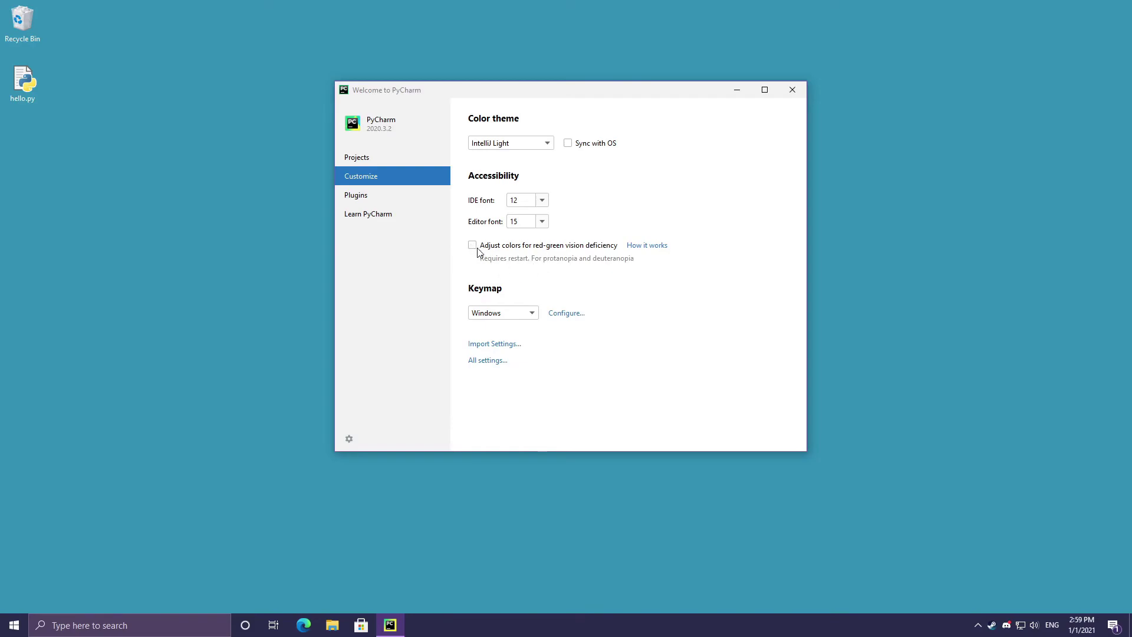
pyautogui.click(527, 316)
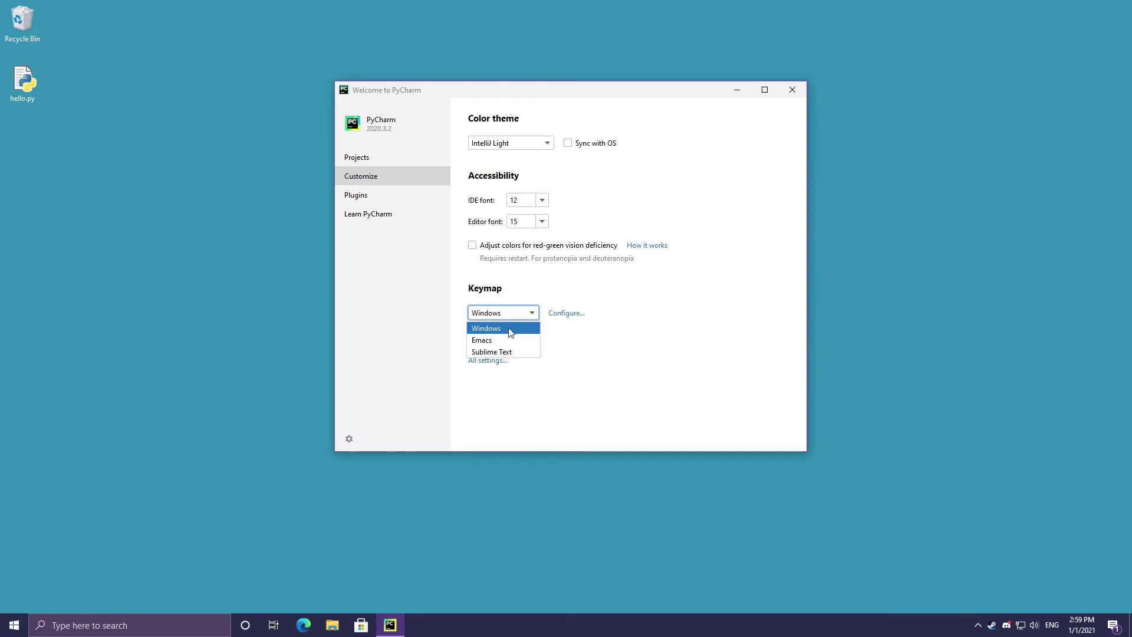
pyautogui.click(588, 346)
pyautogui.click(357, 157)
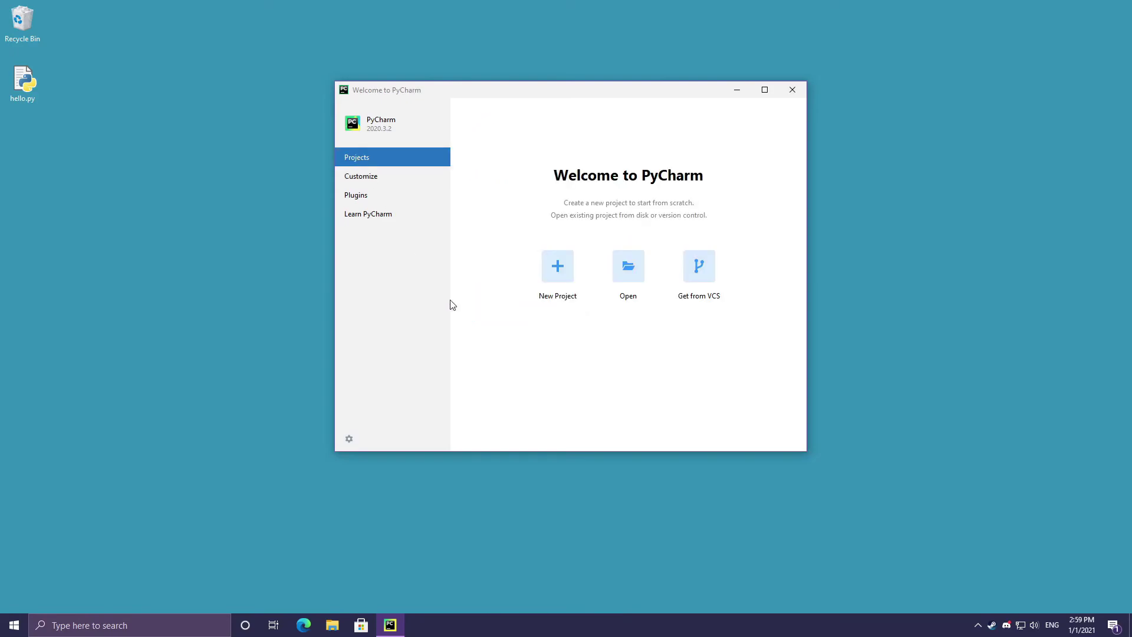
# Create a new project named HelloWorld using the previously configured System Interpreter Python39.
pyautogui.click(557, 266)
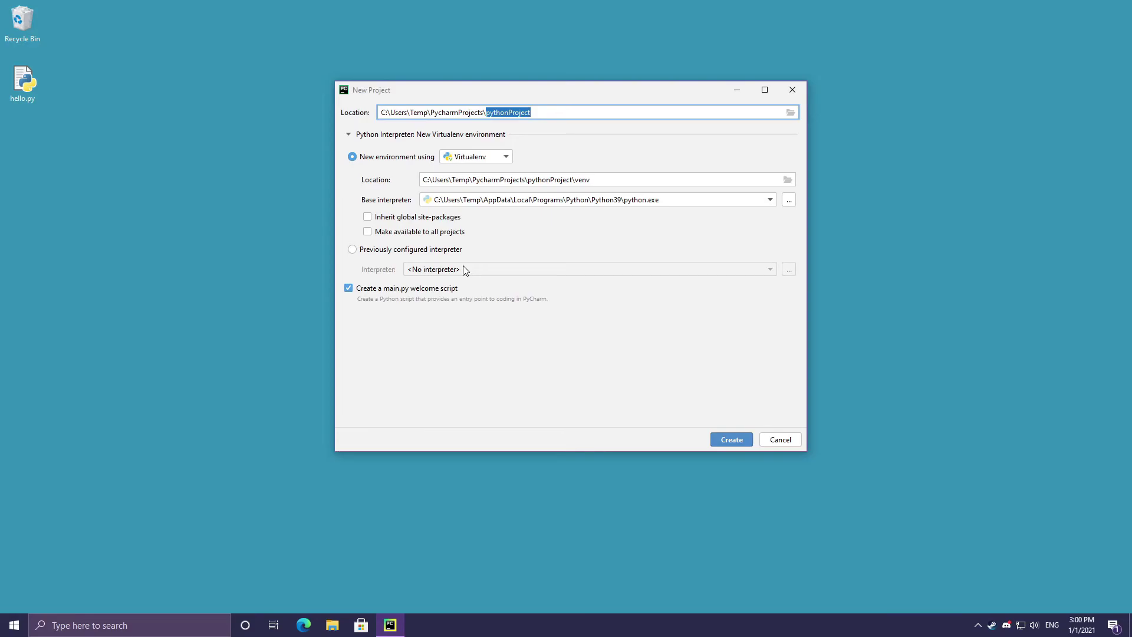
pyautogui.write('H')
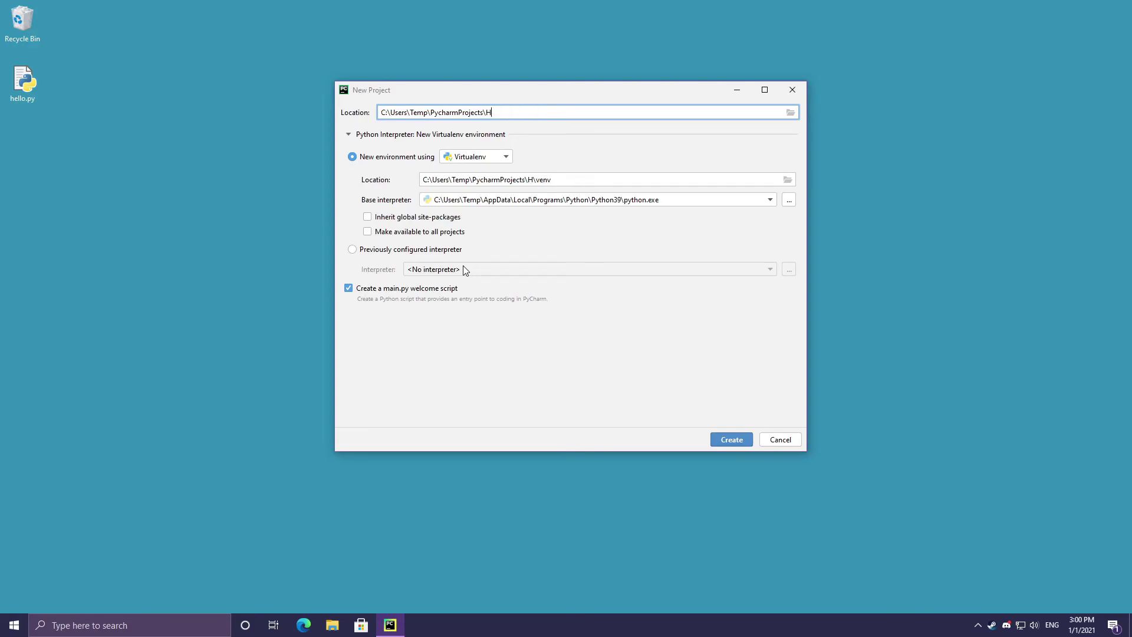
pyautogui.write('elloWorld')
pyautogui.click(353, 250)
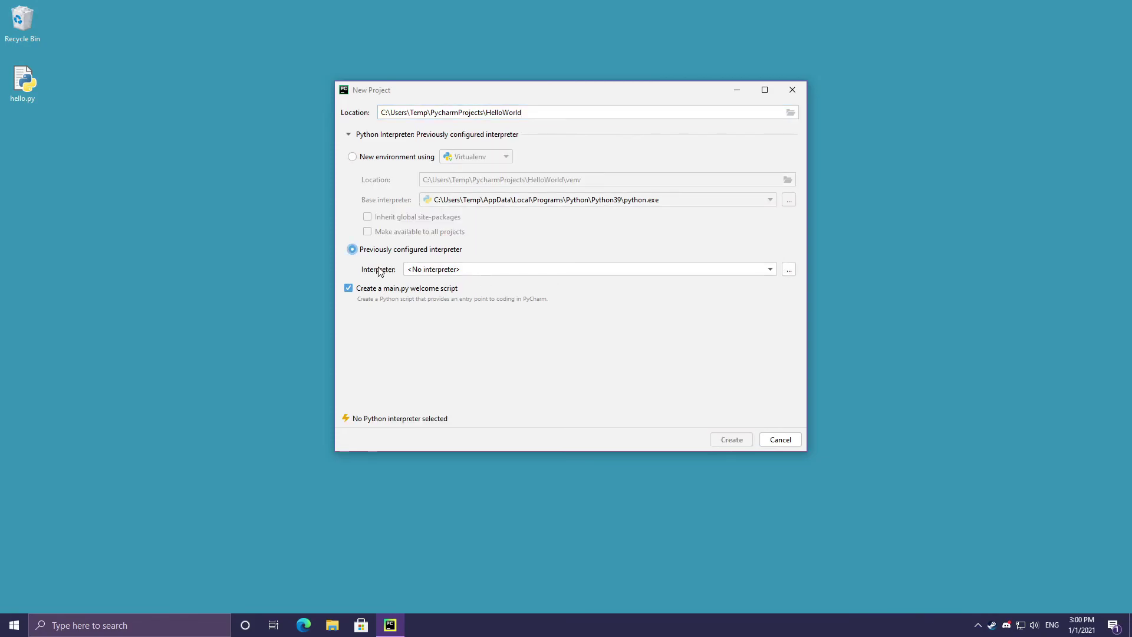
pyautogui.click(771, 270)
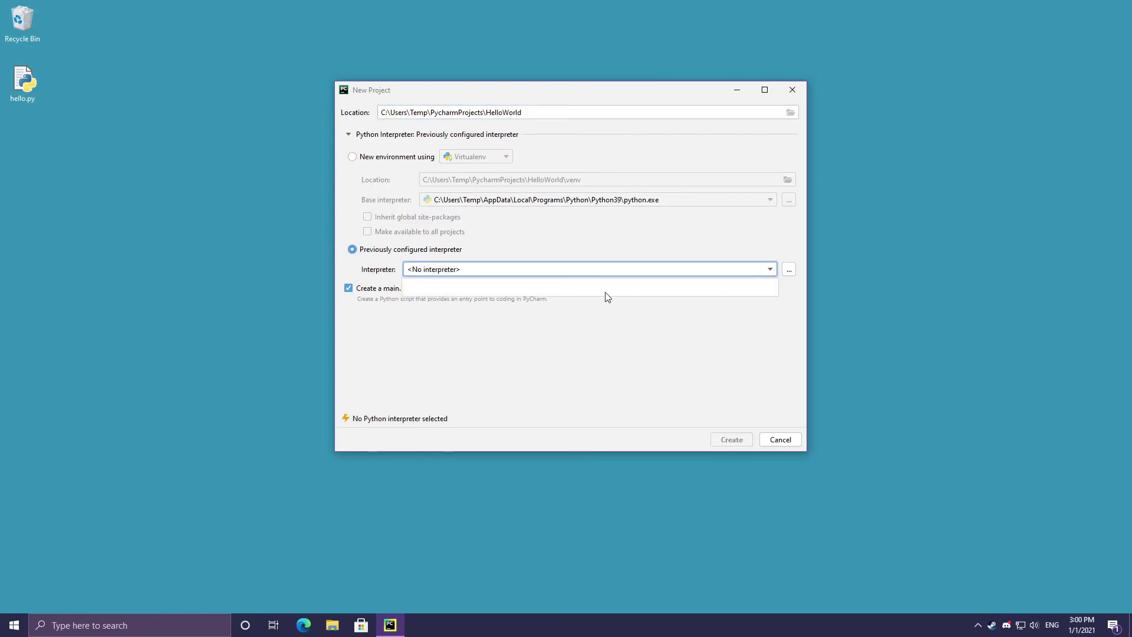
pyautogui.click(790, 271)
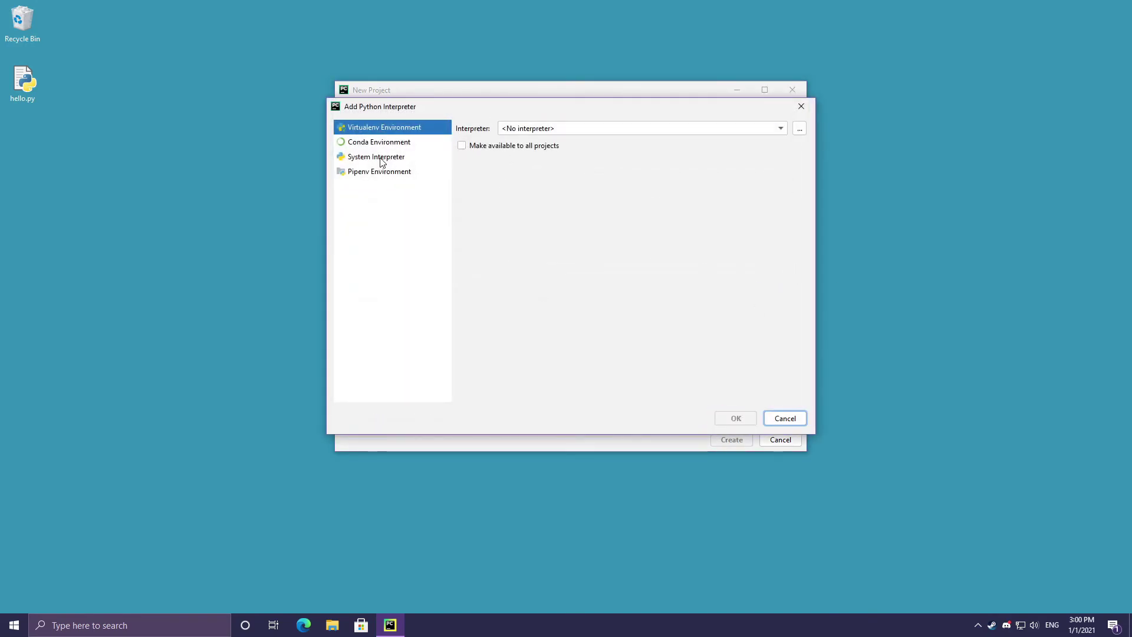
pyautogui.click(381, 162)
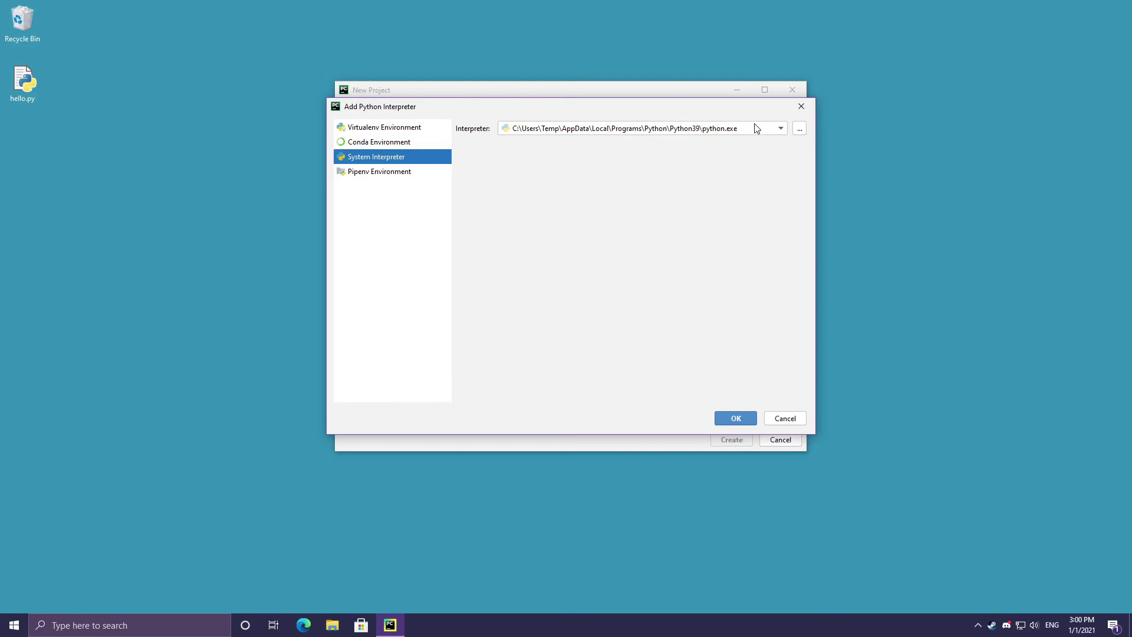
pyautogui.click(717, 419)
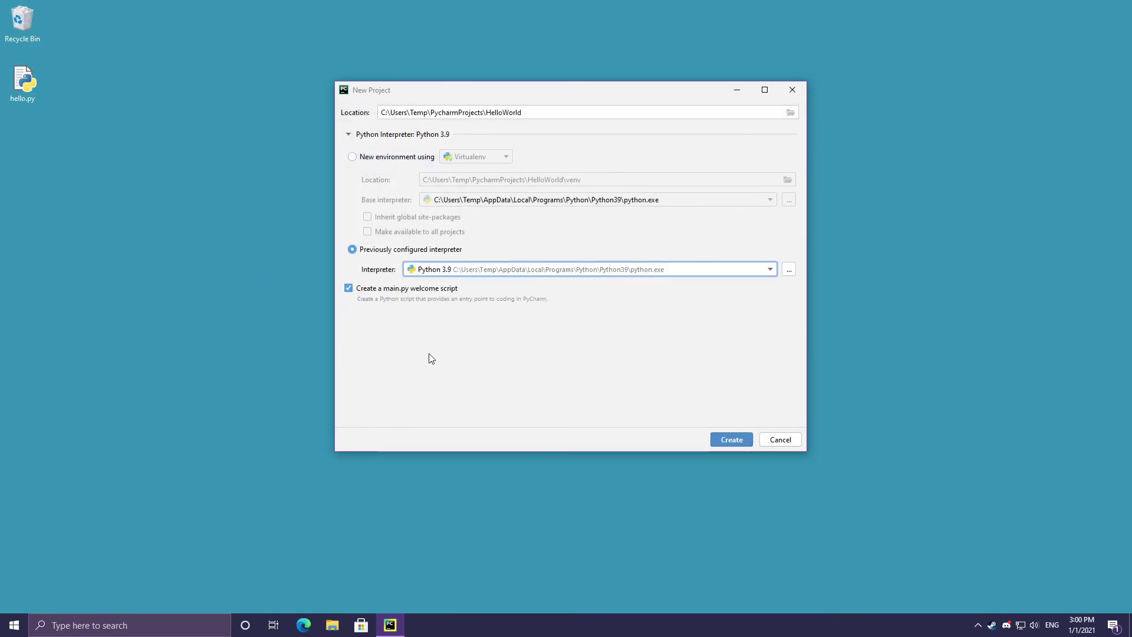
pyautogui.click(730, 440)
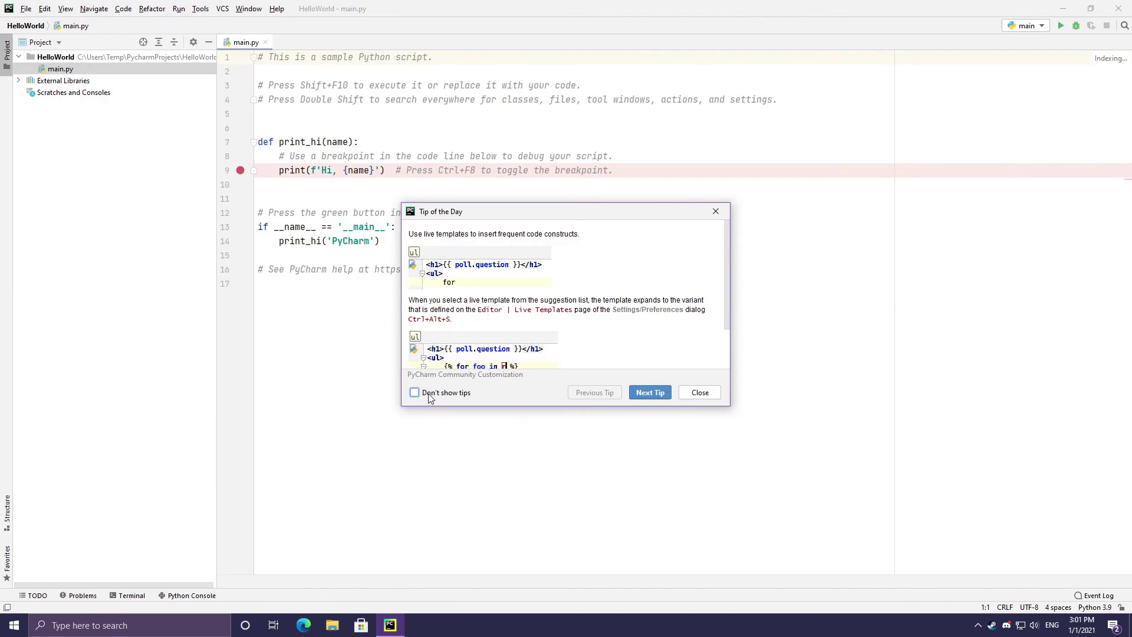
# Turn off the daily tips and delete all the sample code in main.py.
pyautogui.click(430, 398)
pyautogui.click(700, 393)
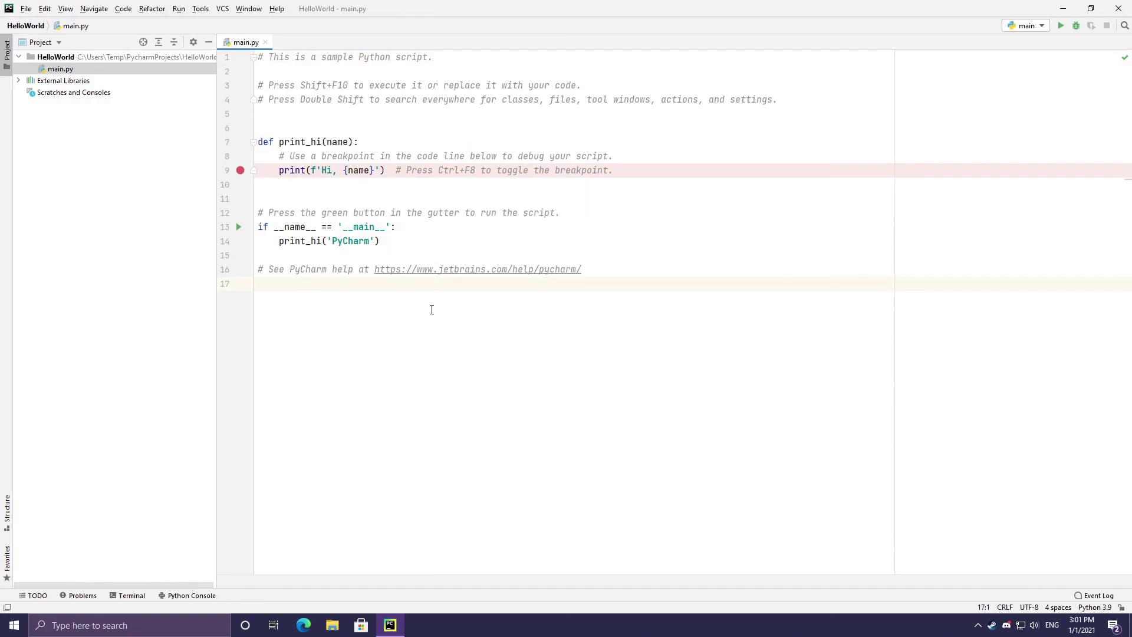
pyautogui.hotkey('ctrl', 'a')
pyautogui.press('Delete')
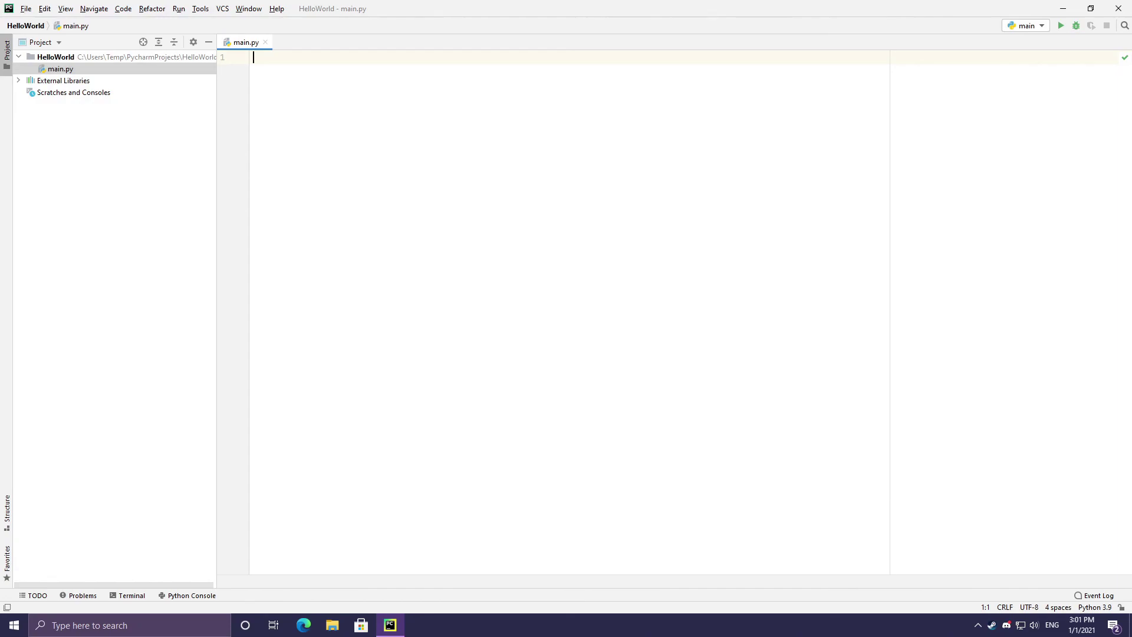
# Write the line print("Hello world") in main.py.
pyautogui.write('print("')
pyautogui.write('Hello world')
pyautogui.press('End')
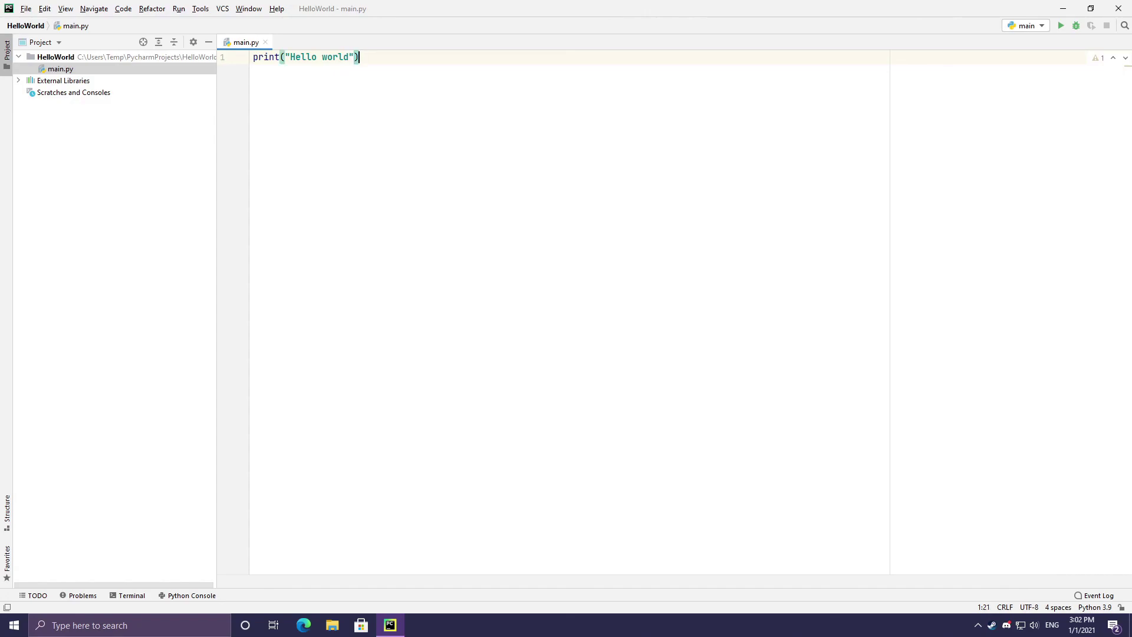
# Run main.py and check the Run panel shows Hello world and exit code 0.
pyautogui.click(1061, 26)
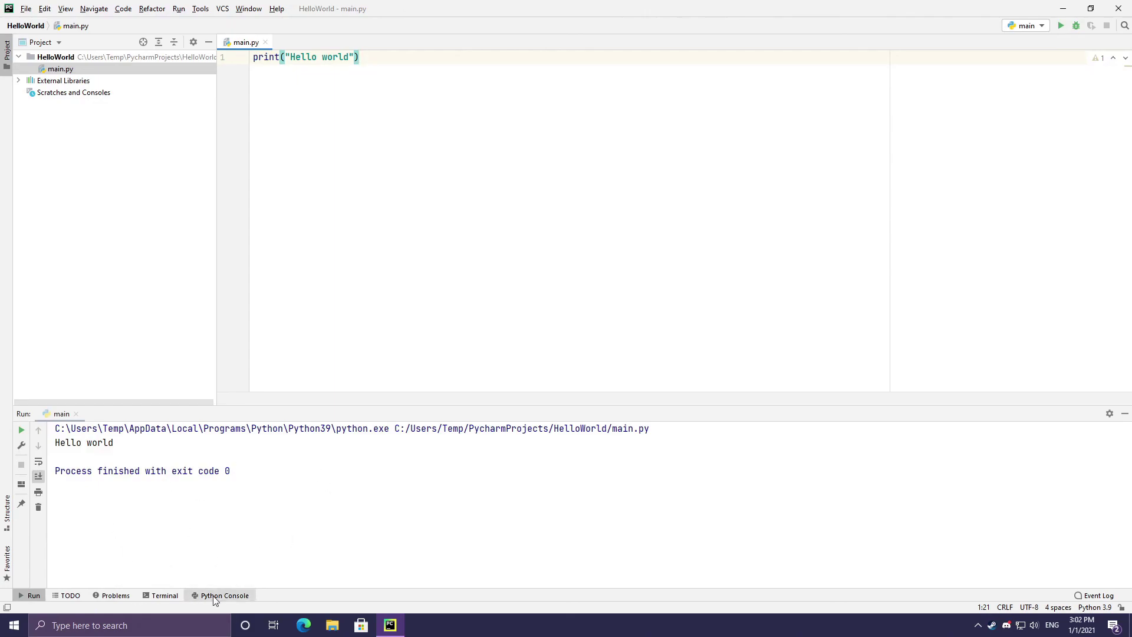
pyautogui.click(120, 444)
pyautogui.moveTo(120, 444); pyautogui.dragTo(55, 443)
pyautogui.click(117, 443)
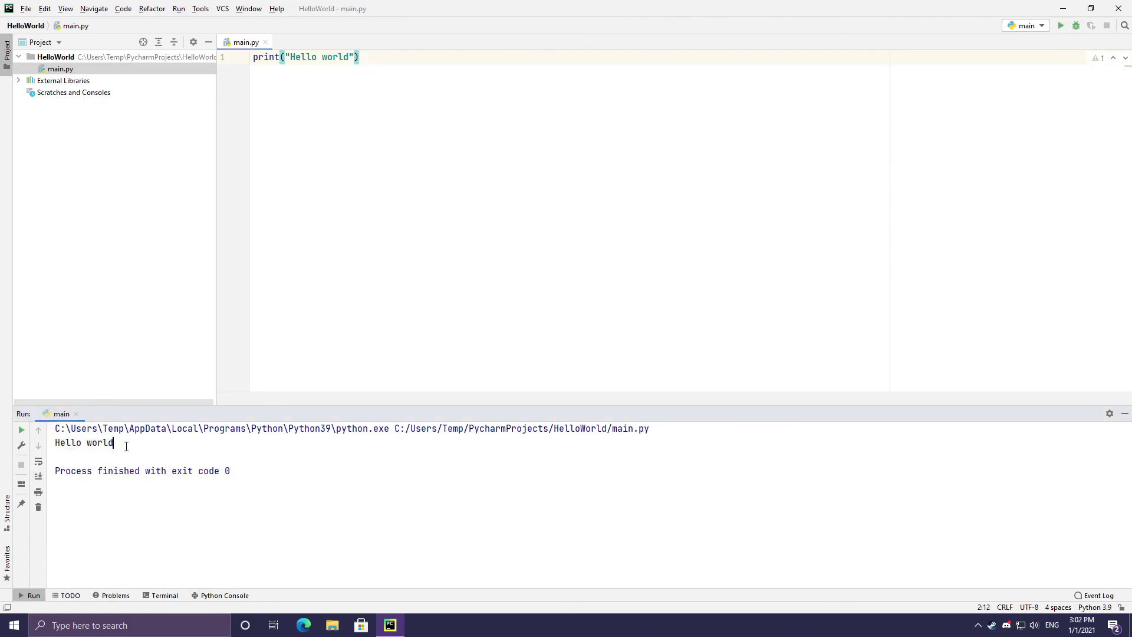
pyautogui.moveTo(241, 472); pyautogui.dragTo(93, 471)
pyautogui.click(285, 482)
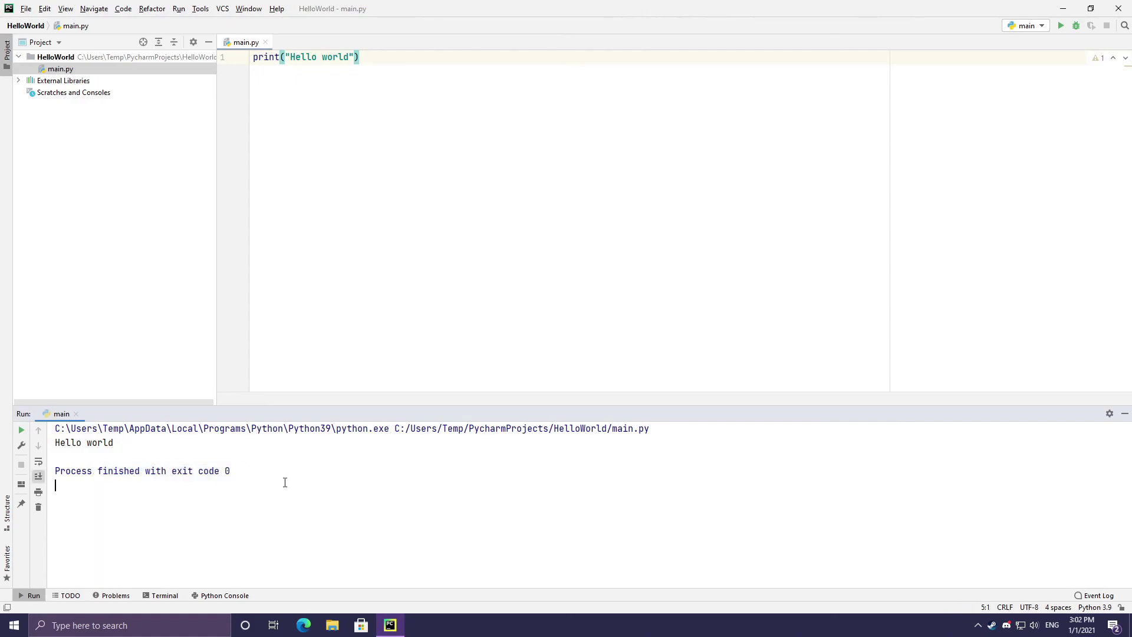